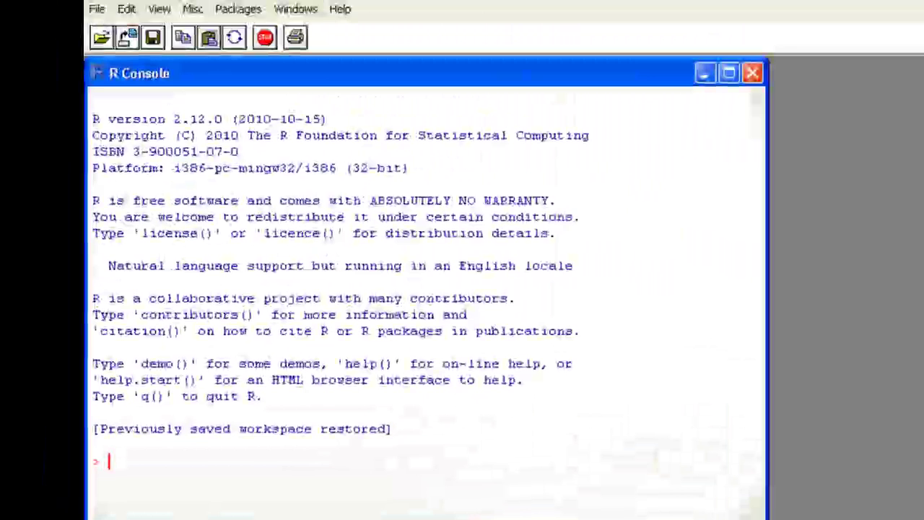
Load R Commander by running library(Rcmdr) in the RGui console.
text(library(Rcmd)
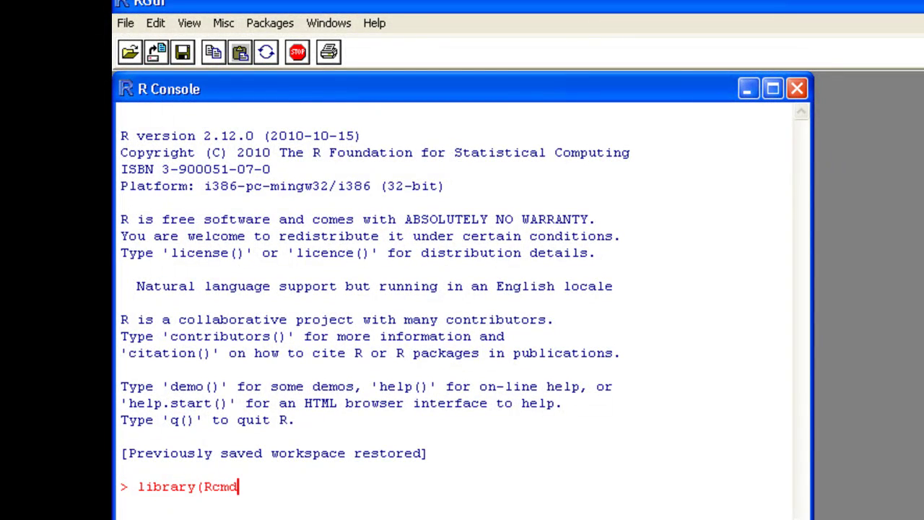
text(r))
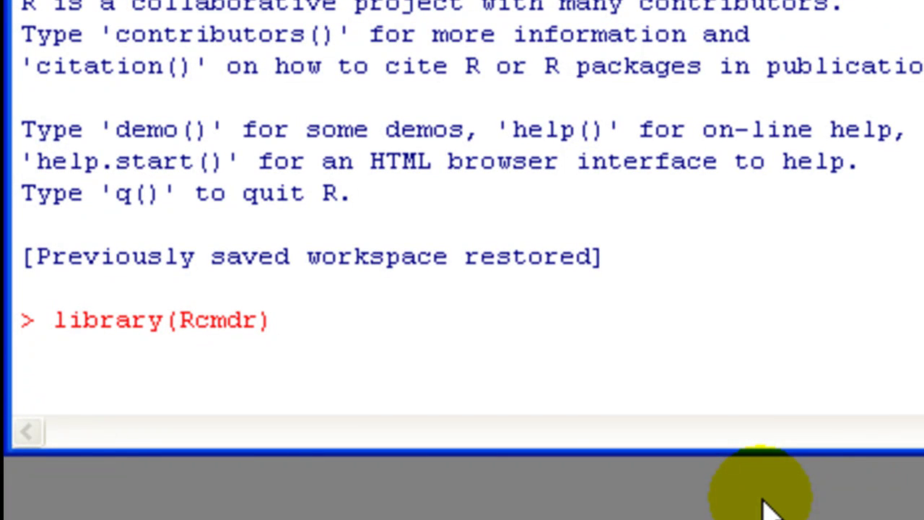
key(Return)
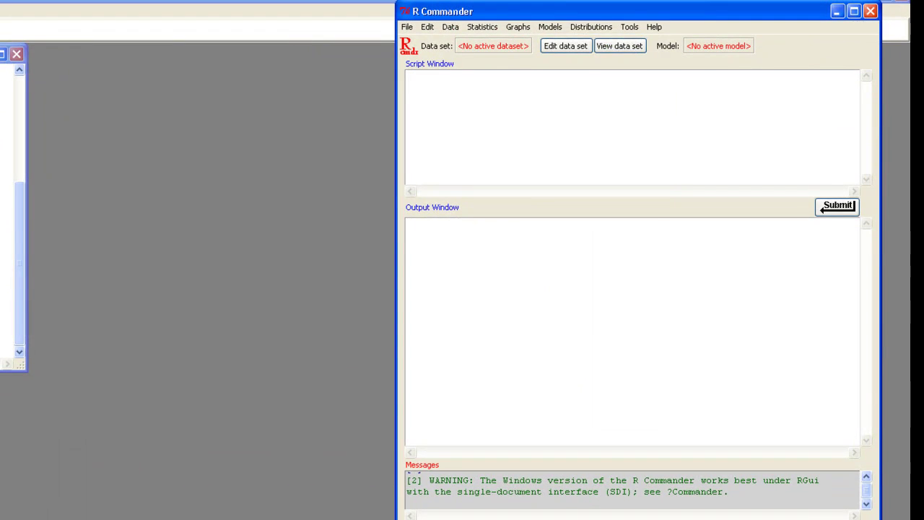
Import the comma-separated Premium file from the Desktop as data set Premium (86 rows, 6 columns).
drag(616, 16, 580, 47)
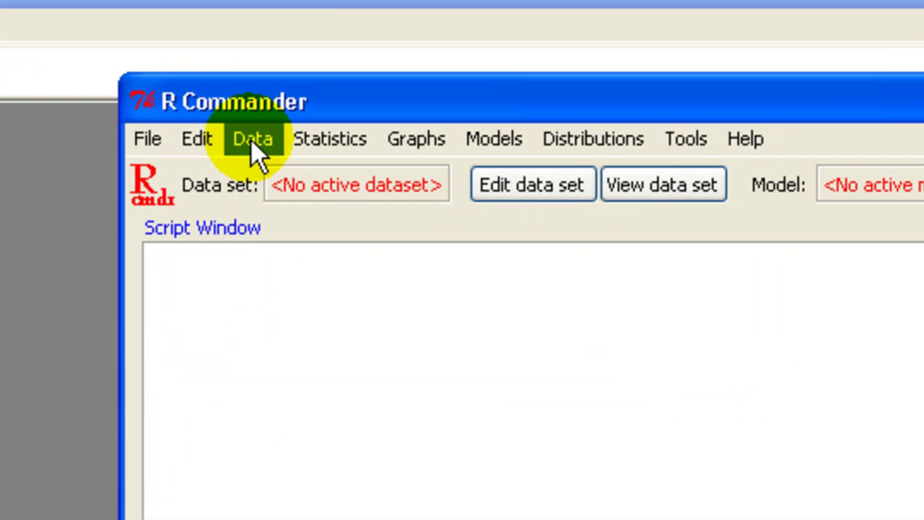
click(413, 58)
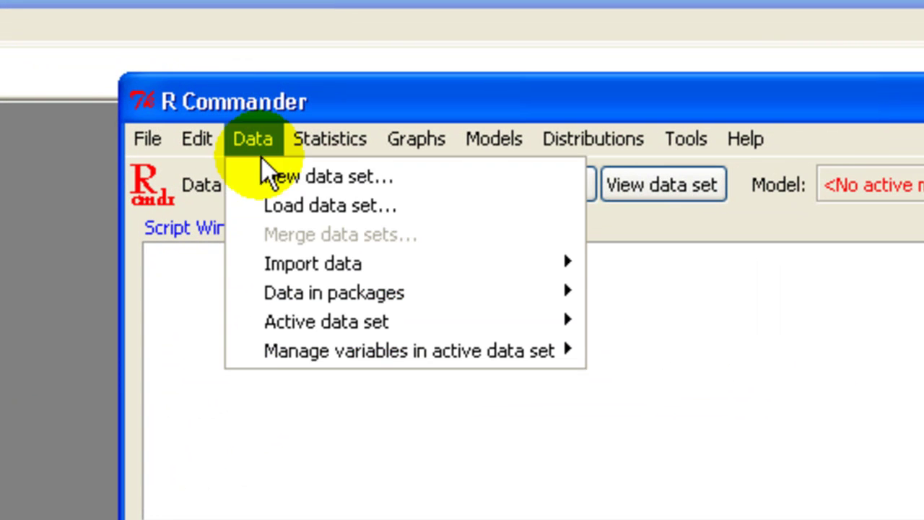
mouse_move(298, 261)
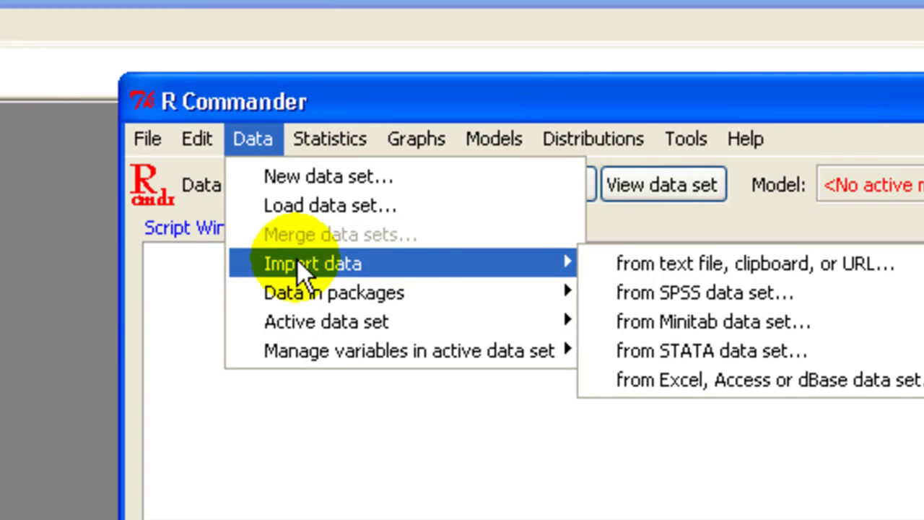
click(690, 267)
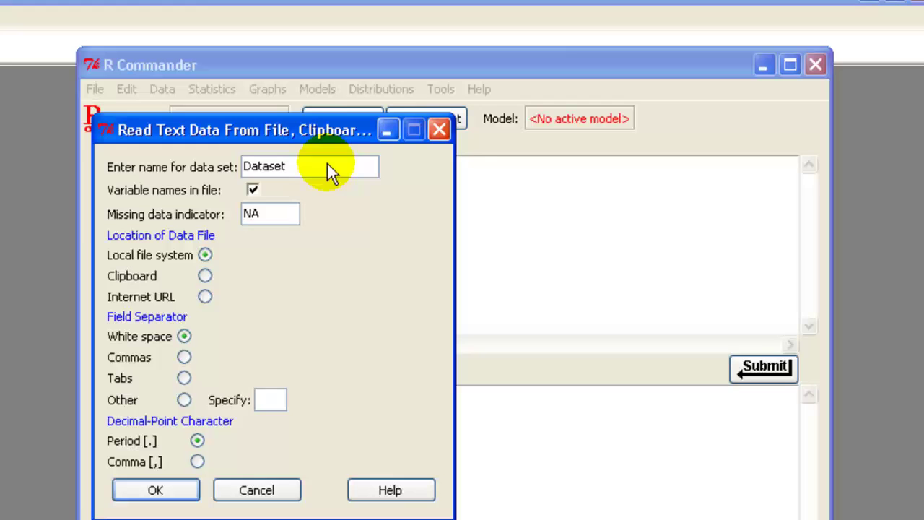
text(Pre)
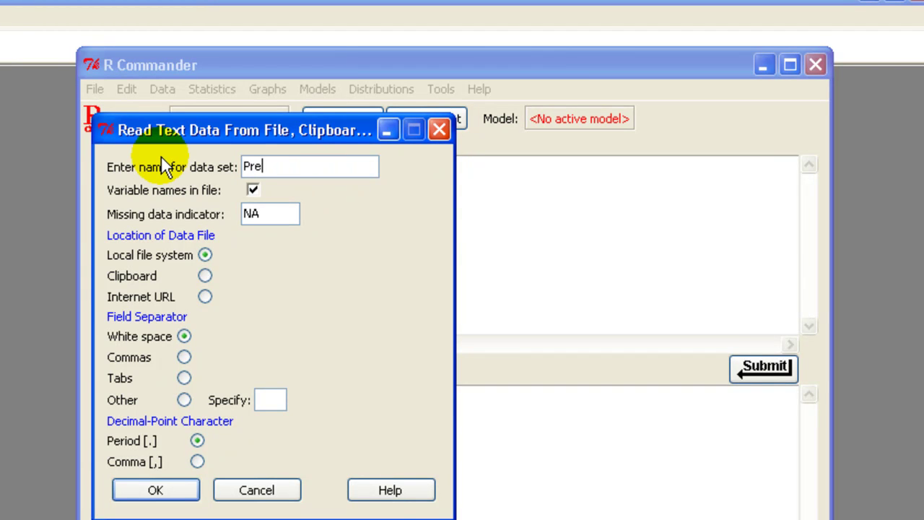
text(mium)
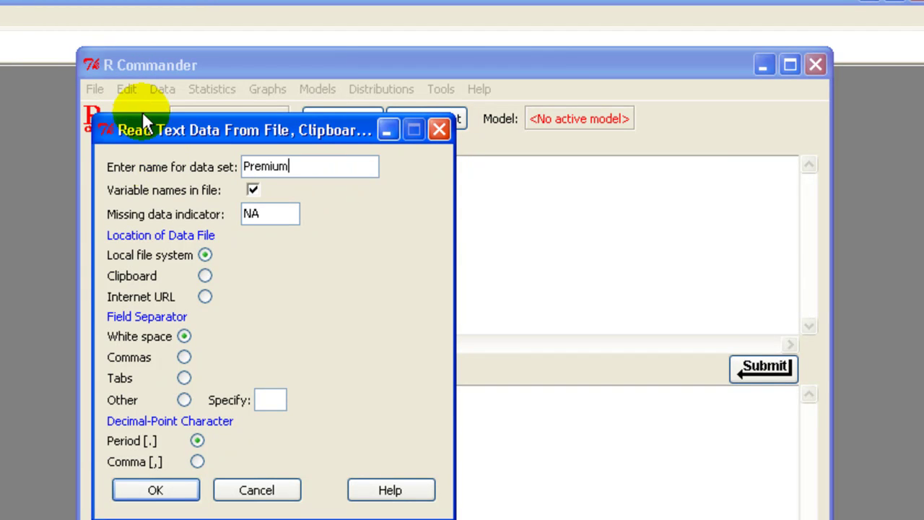
click(185, 356)
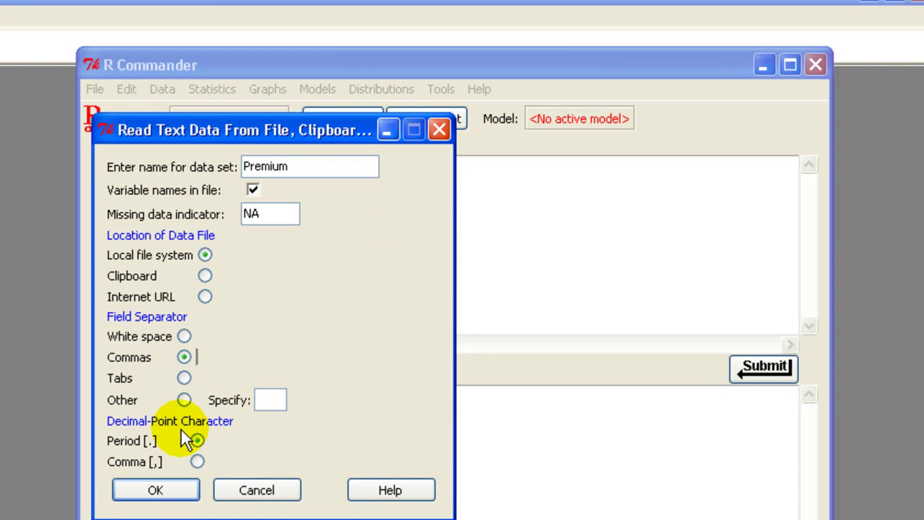
click(158, 491)
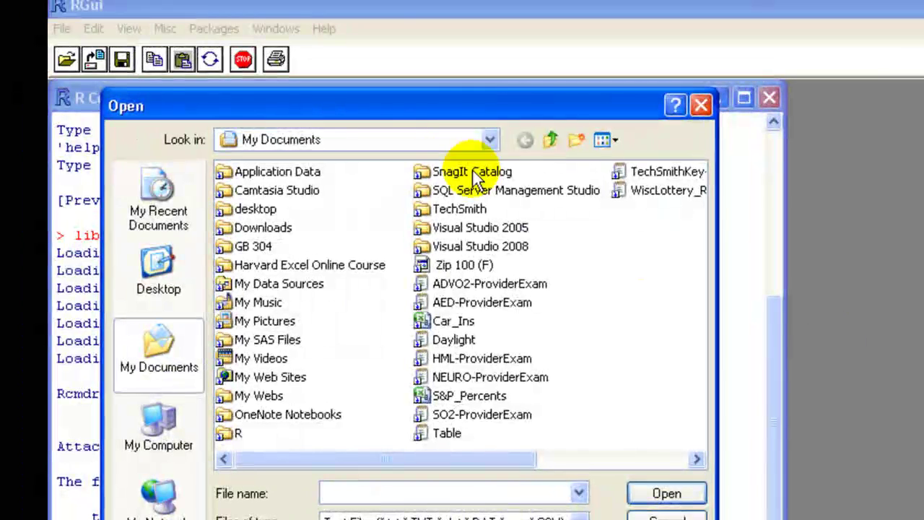
click(551, 138)
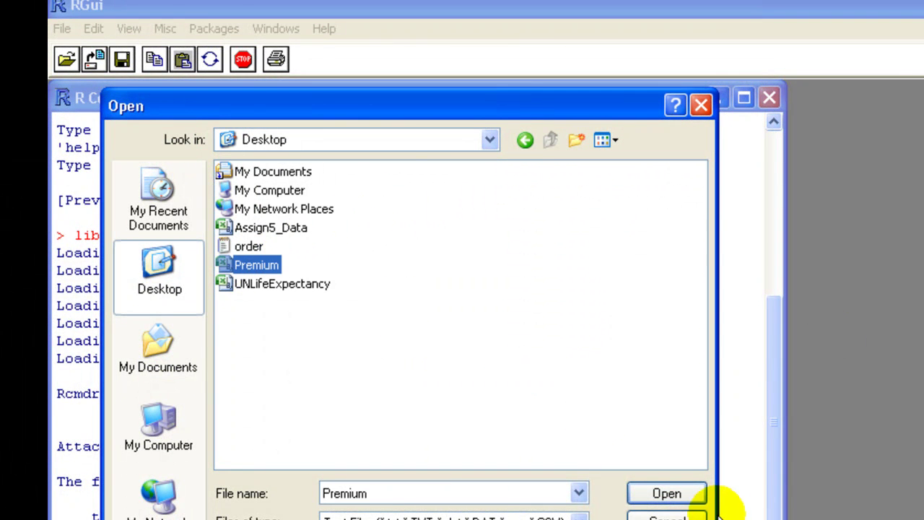
click(665, 492)
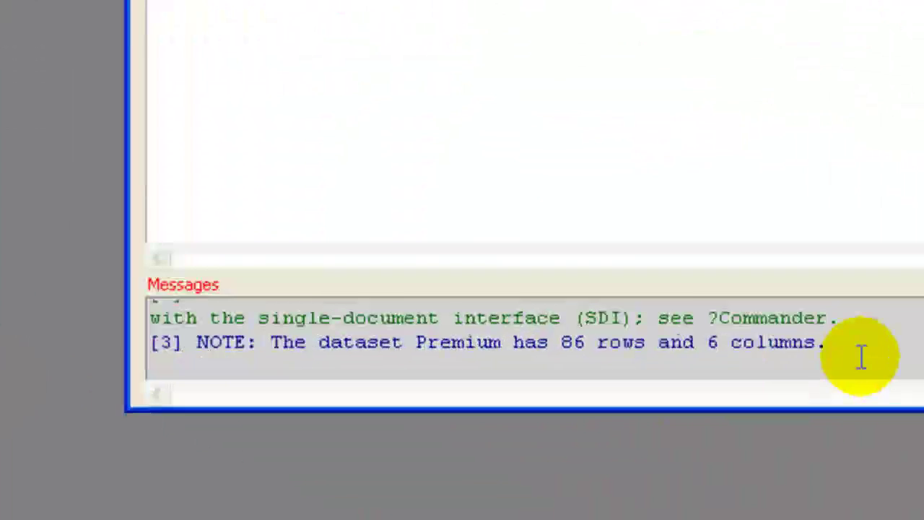
drag(698, 483, 572, 488)
drag(571, 312, 558, 291)
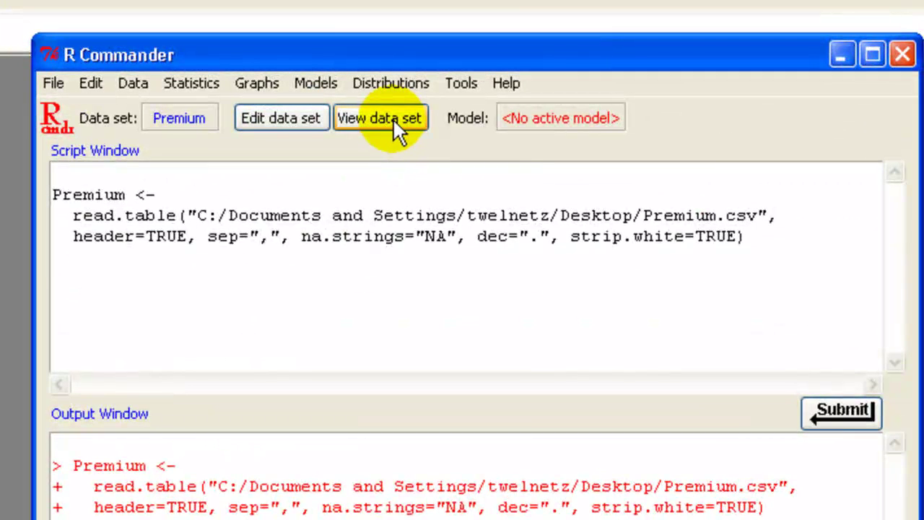
click(394, 120)
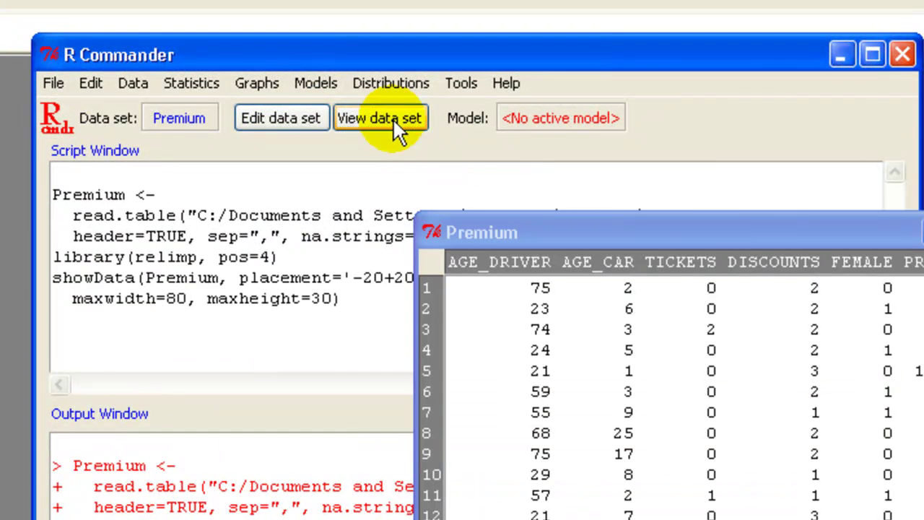
drag(887, 238, 662, 177)
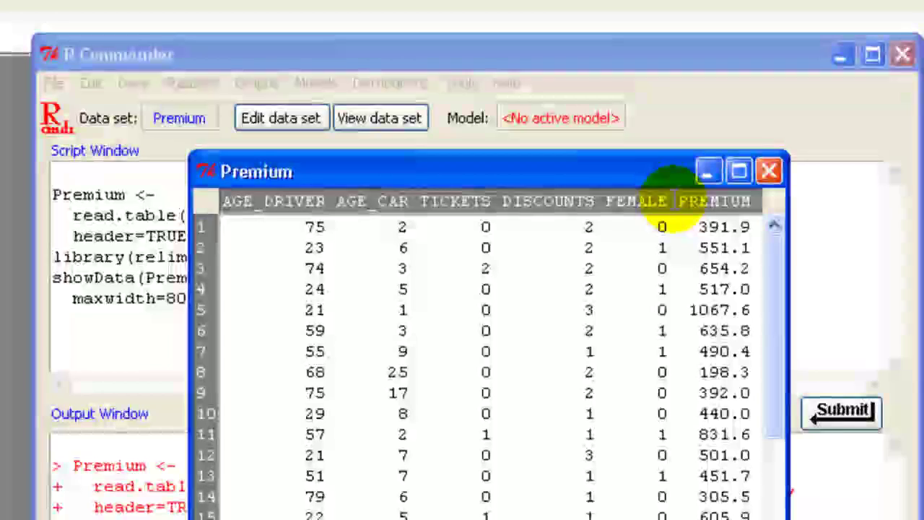
click(660, 201)
drag(660, 200, 224, 202)
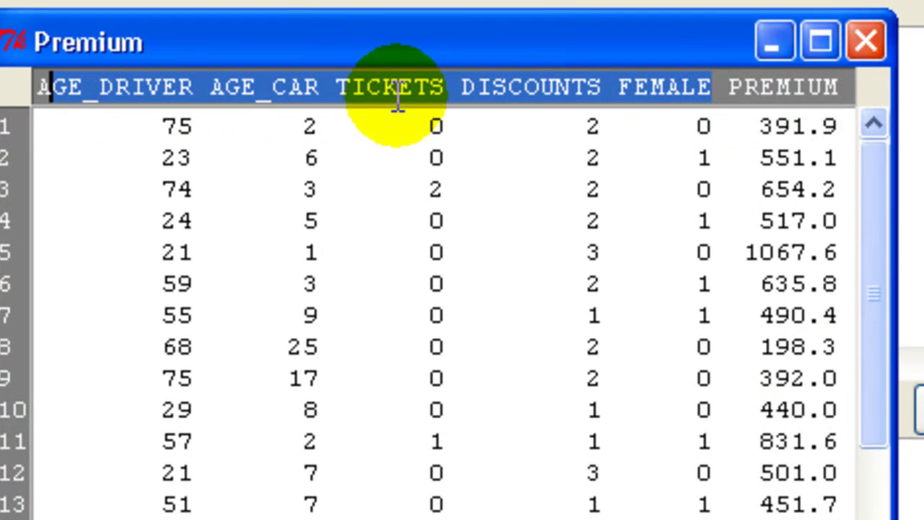
click(409, 94)
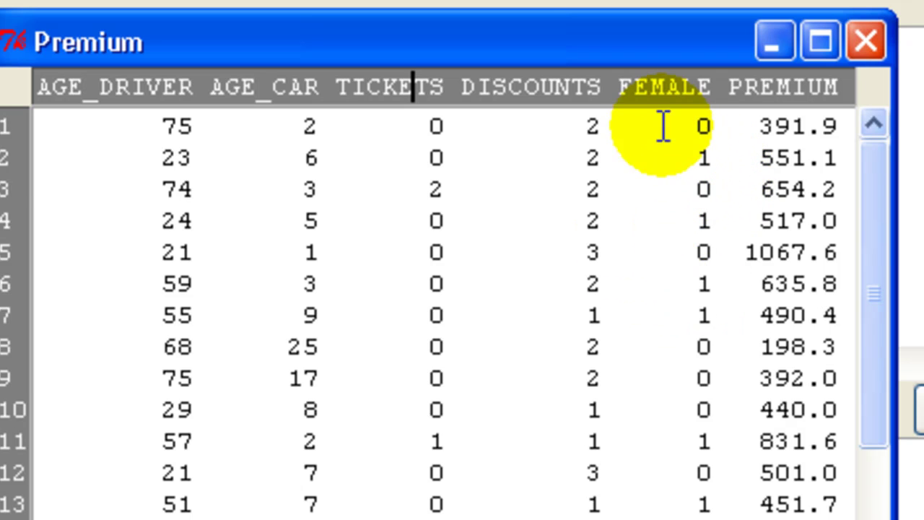
click(864, 36)
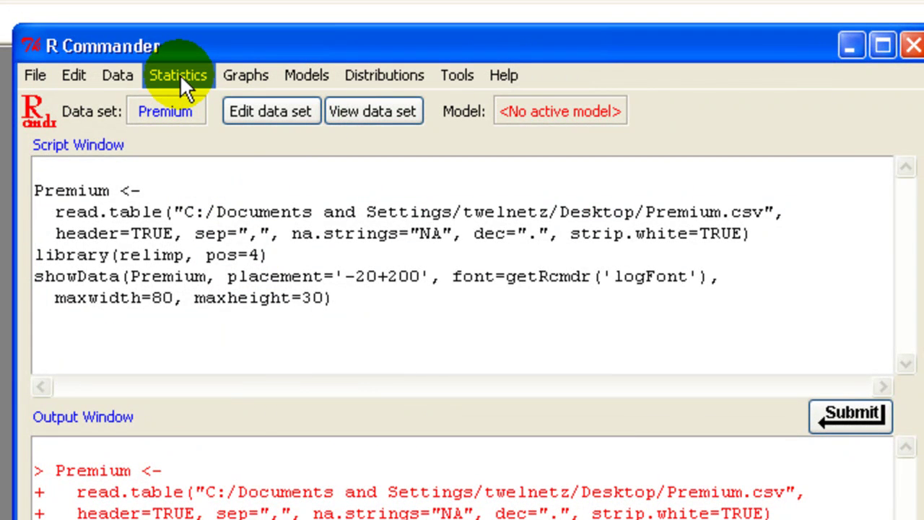
Start a new linear model with PREMIUM as the response variable.
click(180, 72)
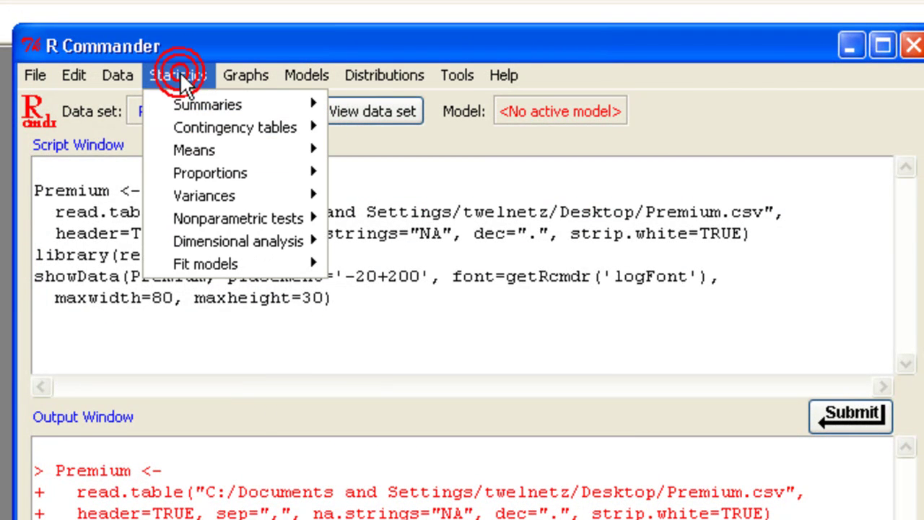
mouse_move(212, 269)
click(369, 285)
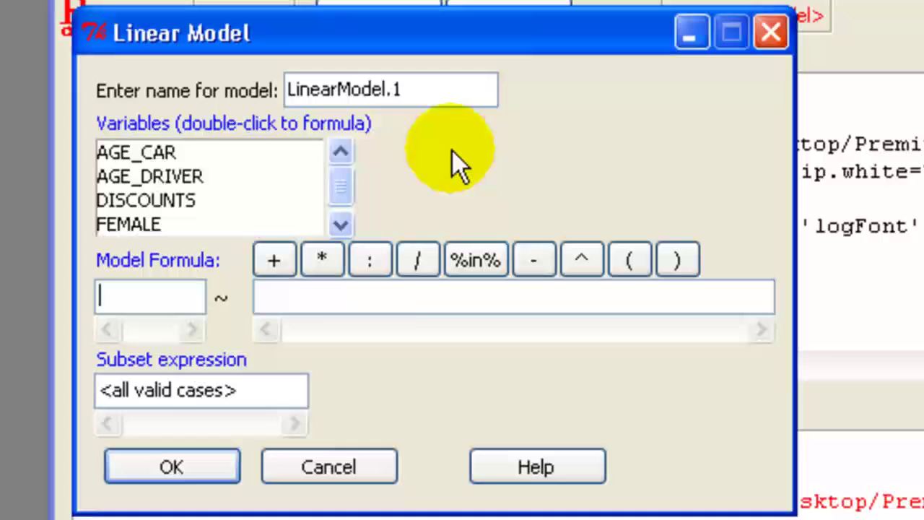
click(339, 226)
click(339, 226)
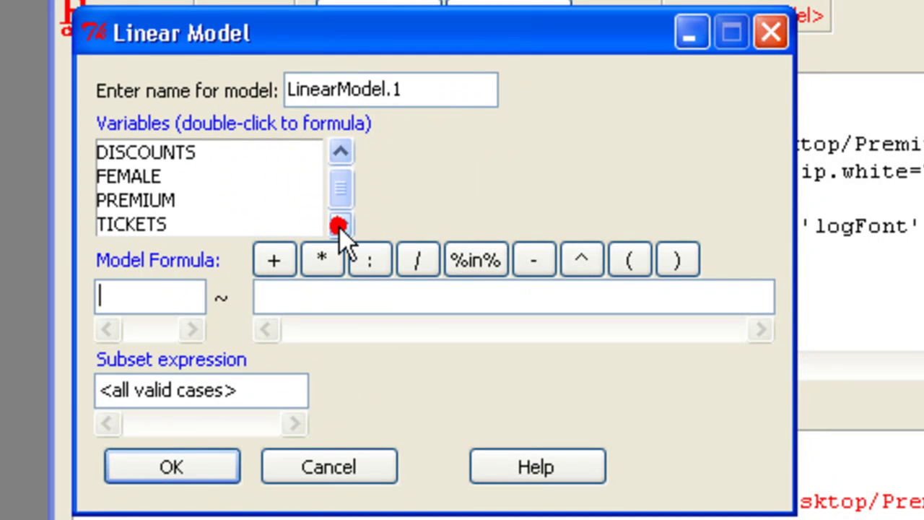
double_click(155, 202)
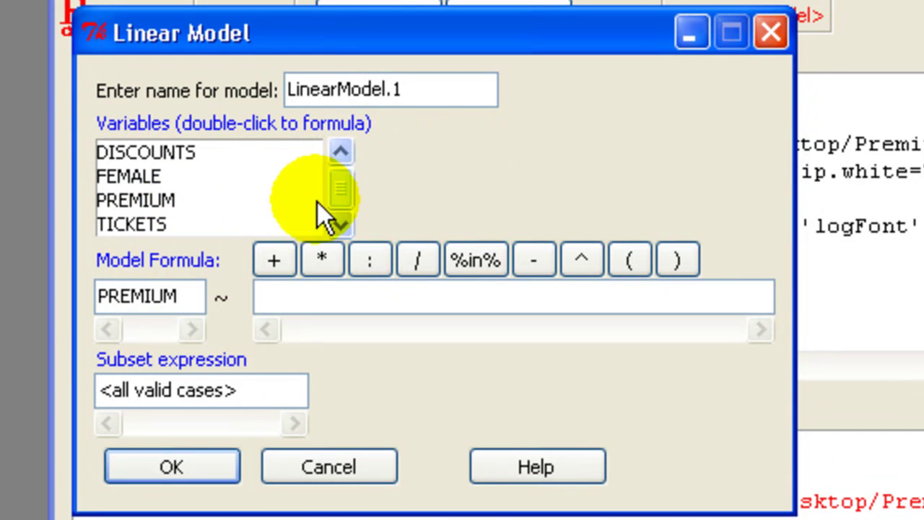
Add AGE_CAR, AGE_DRIVER, DISCOUNTS, FEMALE and TICKETS as predictors and fit as LinearModel.1.
drag(335, 197, 346, 185)
double_click(149, 152)
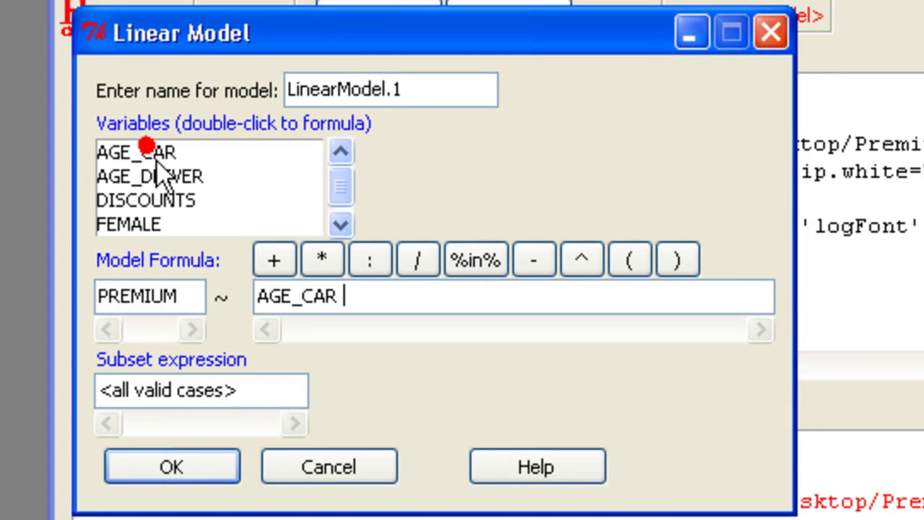
double_click(155, 175)
double_click(169, 199)
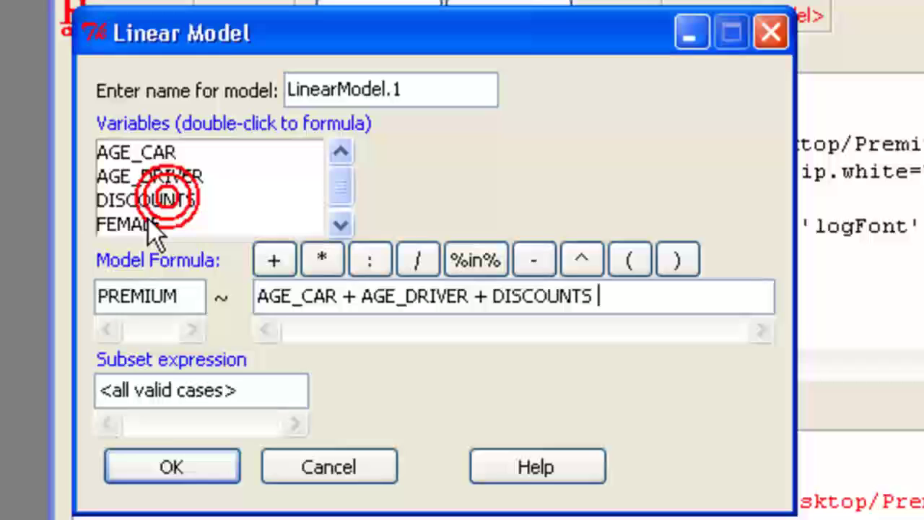
double_click(145, 221)
click(340, 225)
click(340, 226)
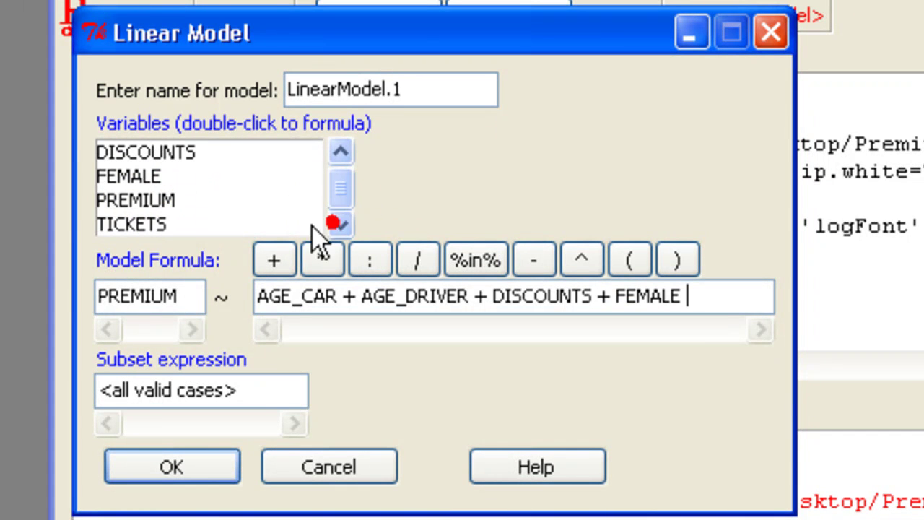
double_click(149, 224)
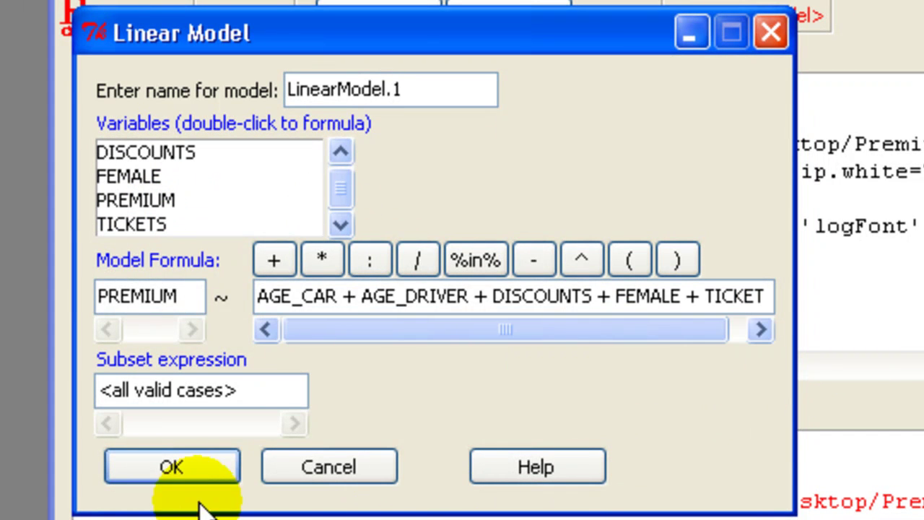
click(180, 465)
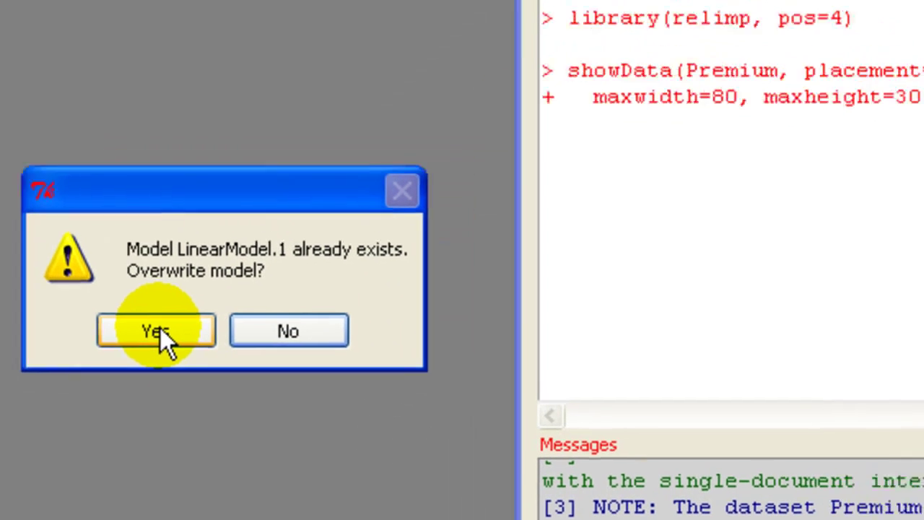
Overwrite LinearModel.1 and highlight the DISCOUNTS and FEMALE p-values in the summary.
click(256, 306)
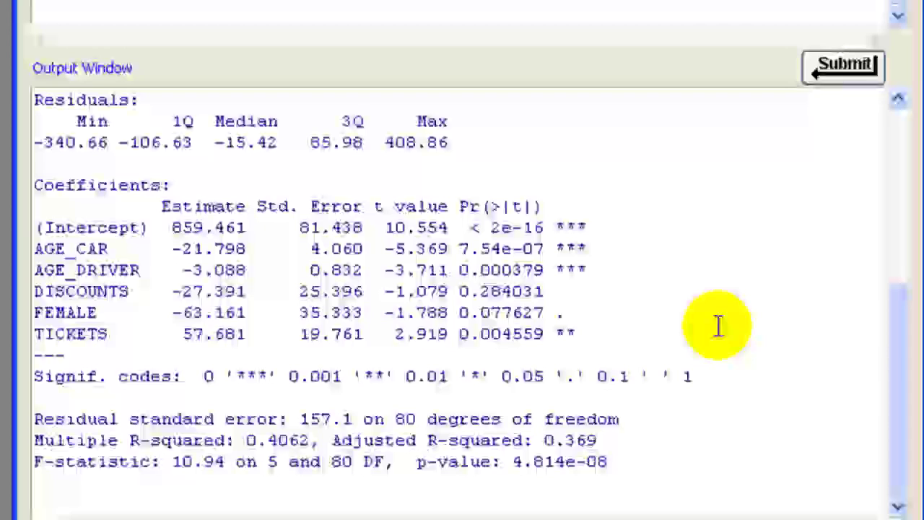
drag(891, 392, 896, 353)
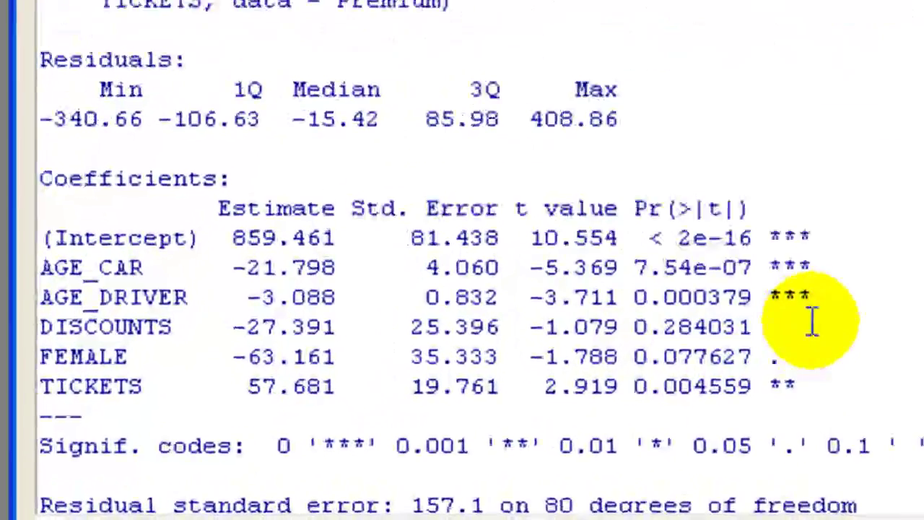
drag(684, 311, 798, 311)
drag(812, 344, 680, 345)
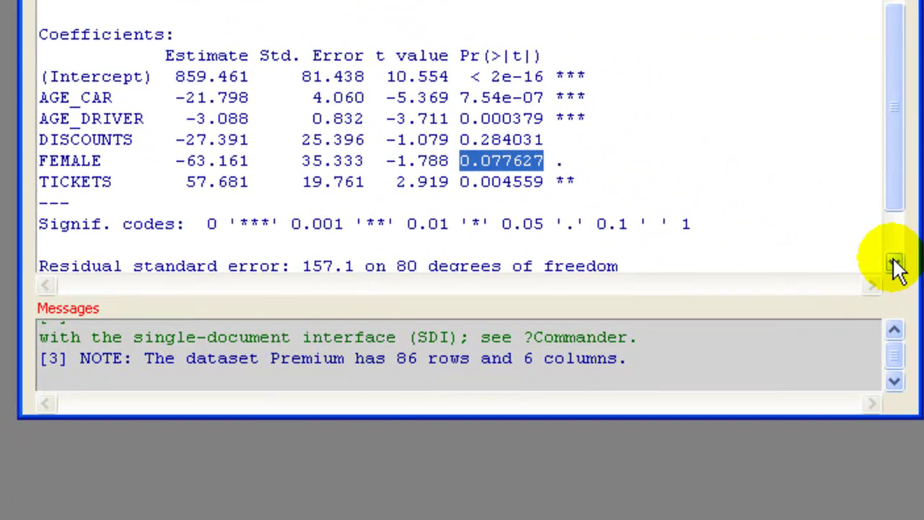
Highlight residual standard error 157.1, R-squared 0.4062, adjusted 0.369 and the F-statistic p-value.
click(894, 263)
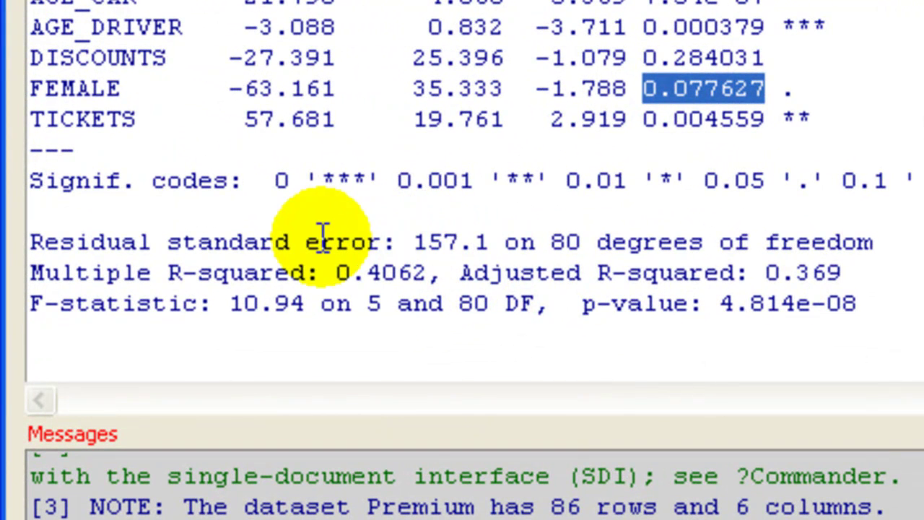
drag(417, 241, 483, 234)
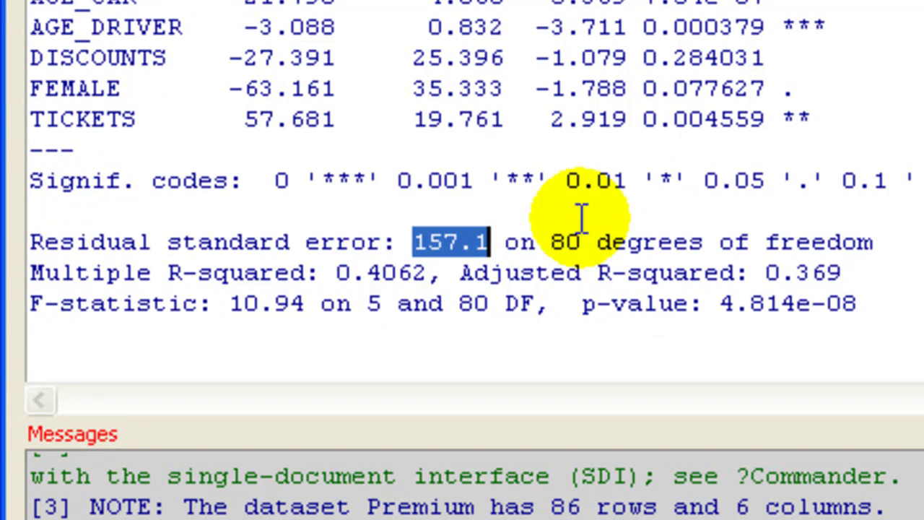
drag(334, 271, 424, 273)
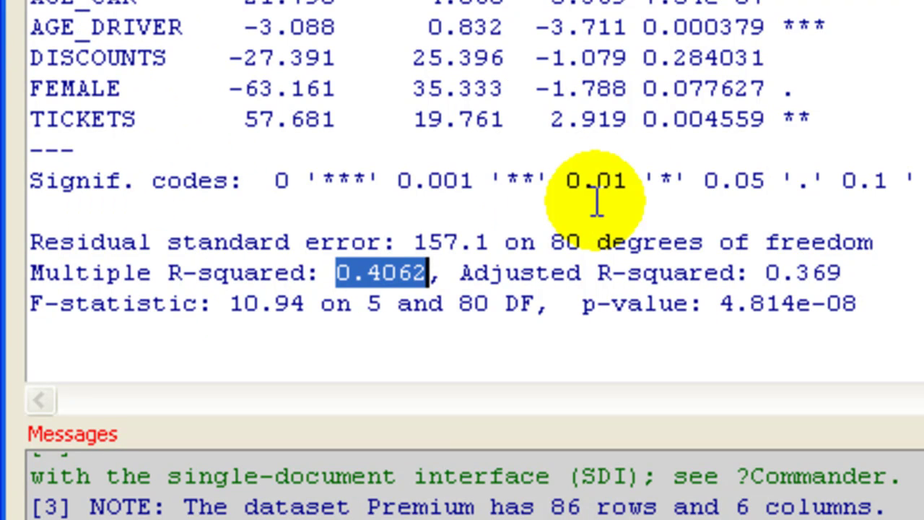
drag(842, 273, 766, 273)
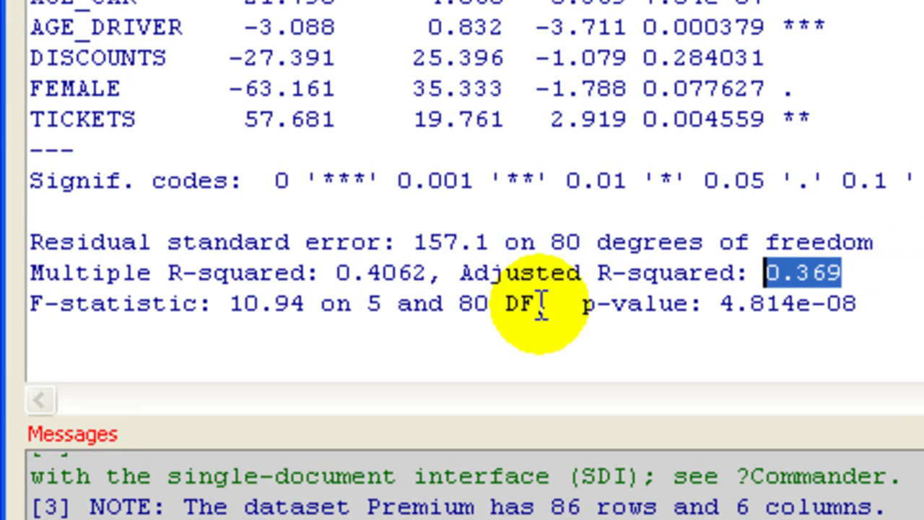
drag(230, 304, 374, 304)
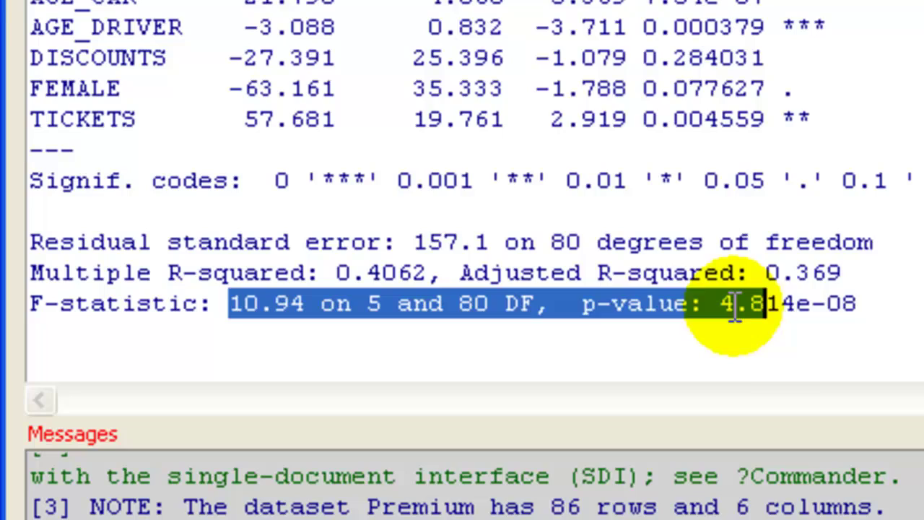
drag(792, 312, 859, 305)
click(857, 273)
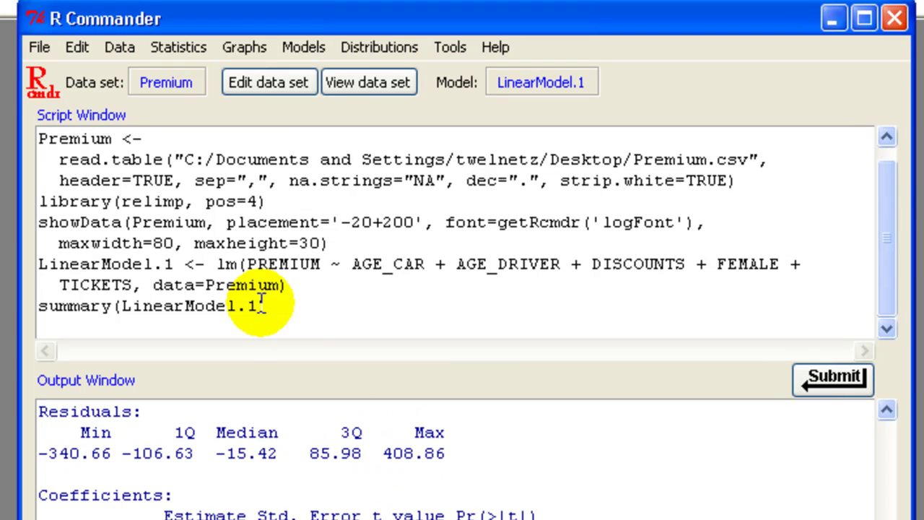
Set up stepwise selection for LinearModel.1 with forward/backward direction, keeping the BIC criterion.
click(307, 47)
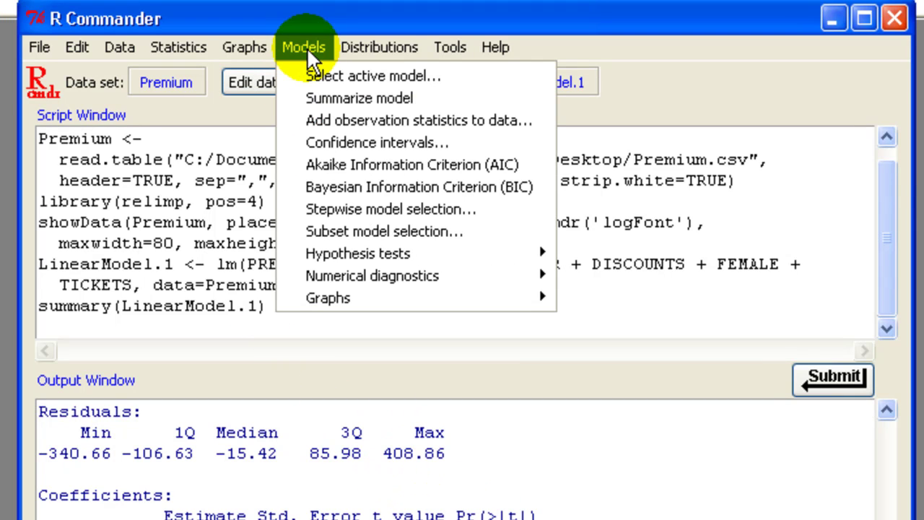
click(380, 209)
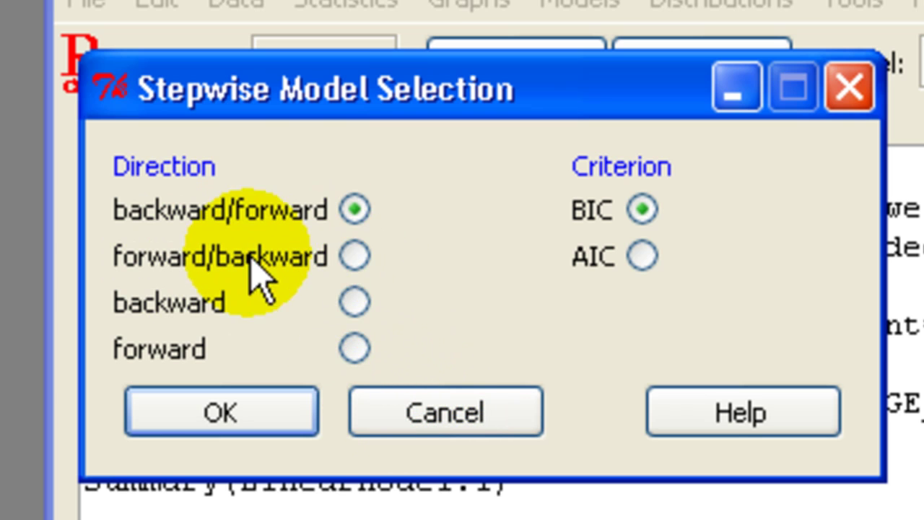
click(346, 254)
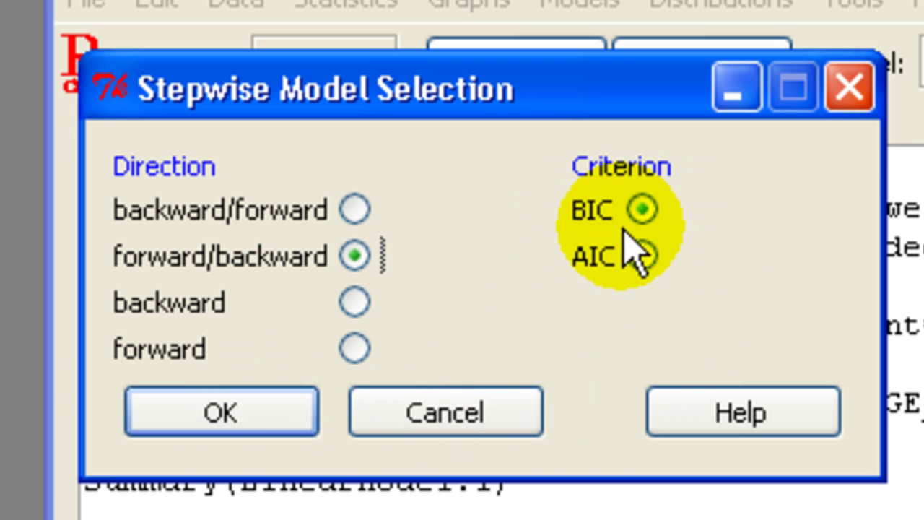
Run the BIC stepwise selection and select its output from Direction: to the end.
click(267, 430)
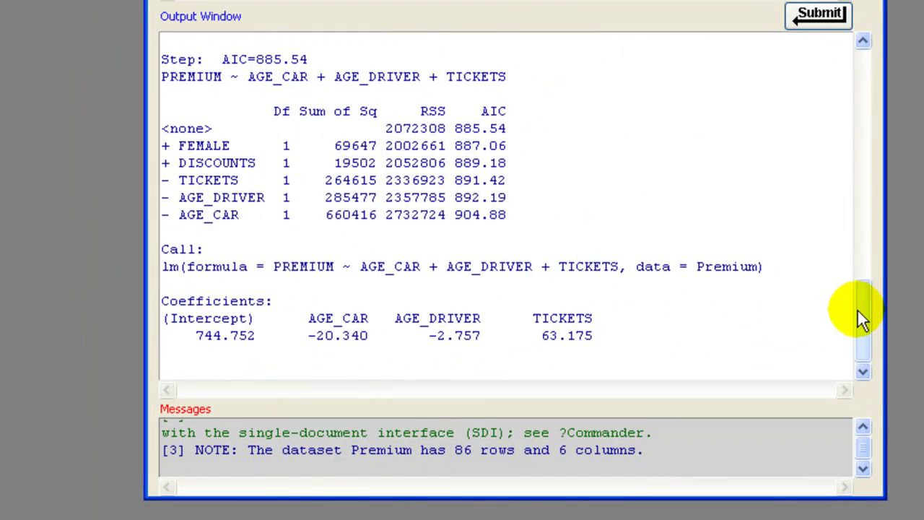
drag(862, 314, 846, 192)
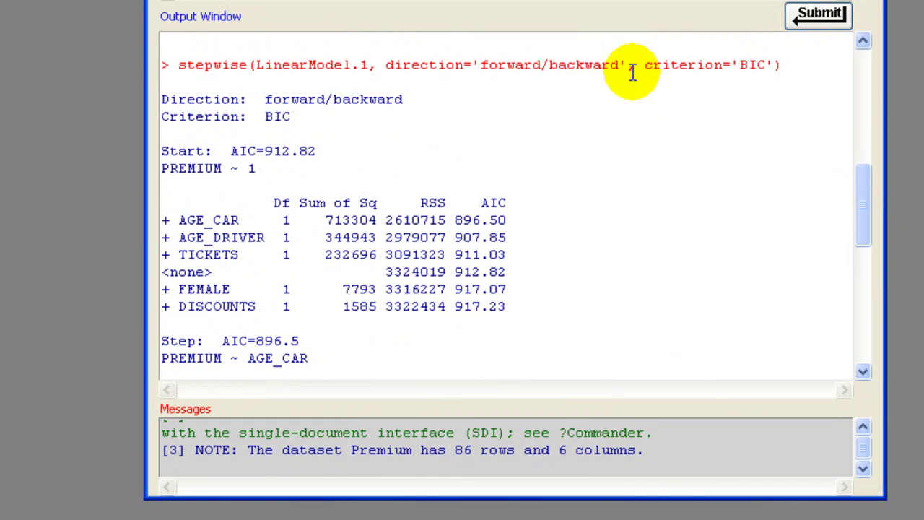
drag(160, 94, 690, 345)
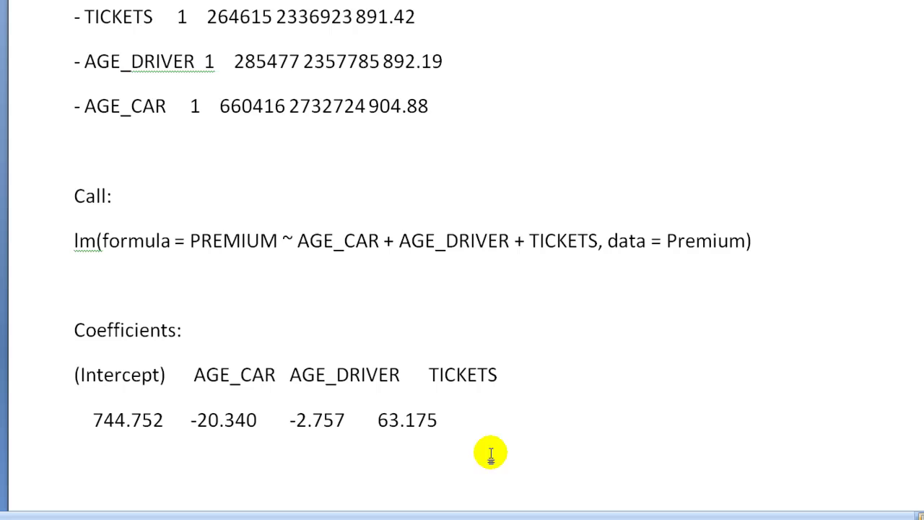
Format the pasted stepwise output in Courier New so its Df, RSS and AIC columns align.
scroll(484, 419, up, 2)
scroll(487, 408, down, 2)
drag(486, 428, 82, 445)
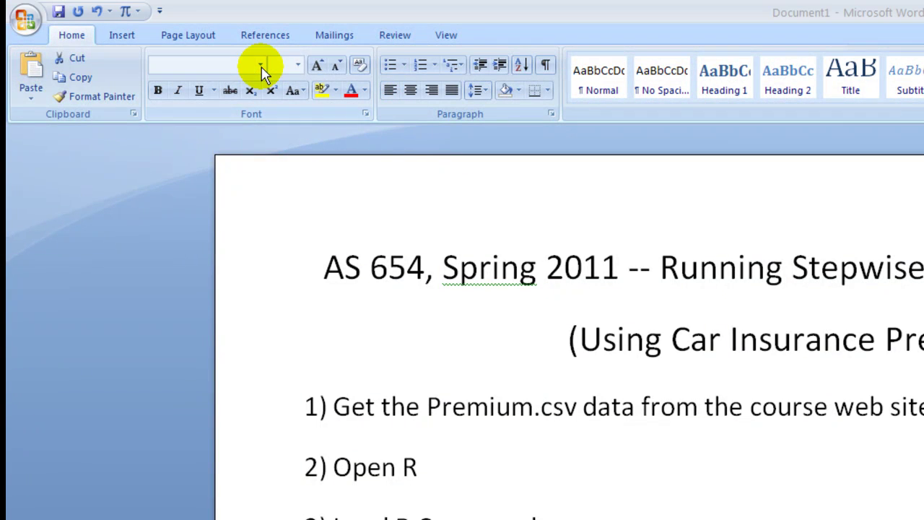
click(262, 66)
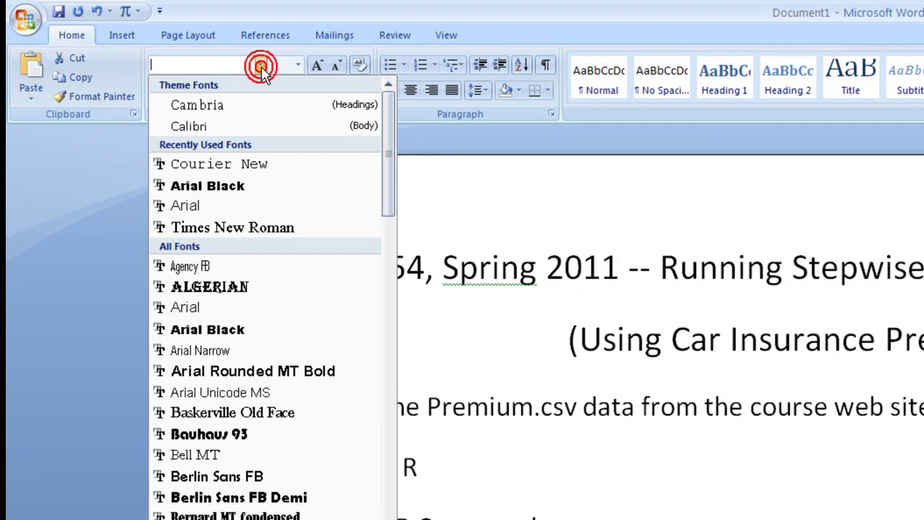
click(257, 162)
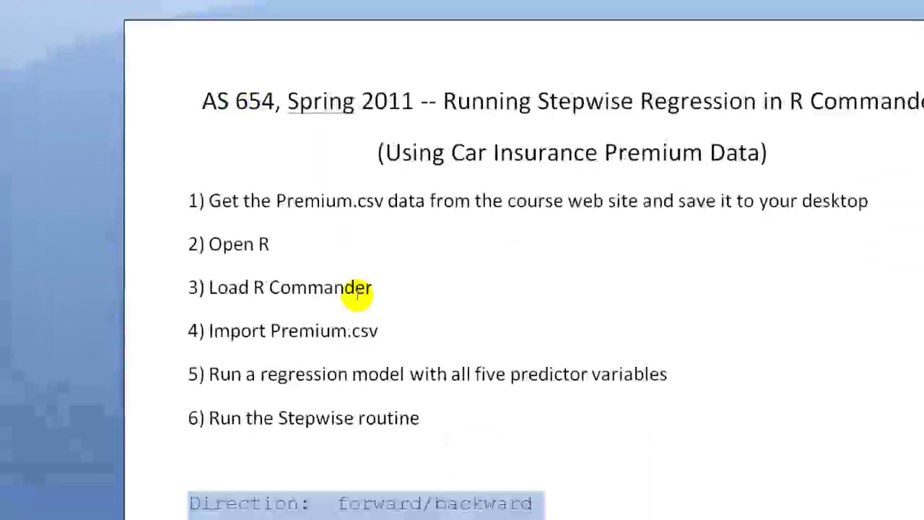
click(388, 339)
scroll(377, 122, down, 5)
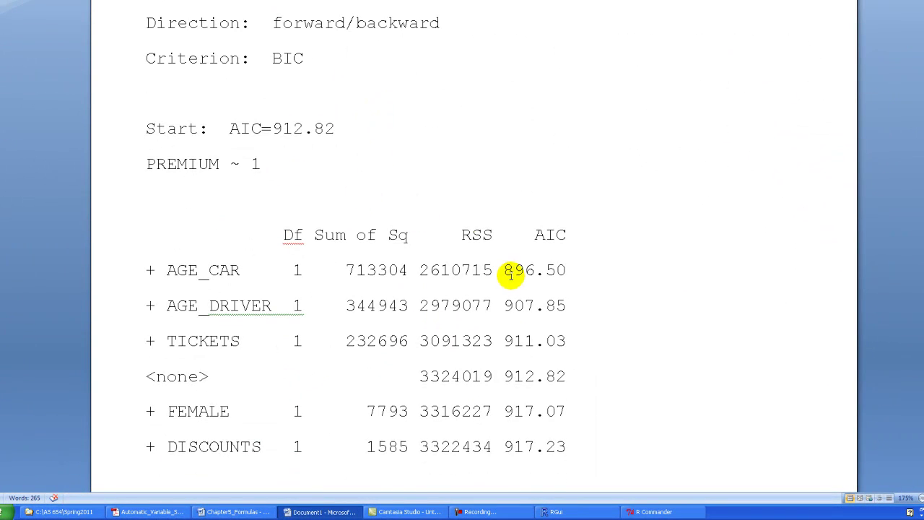
scroll(420, 196, up, 1)
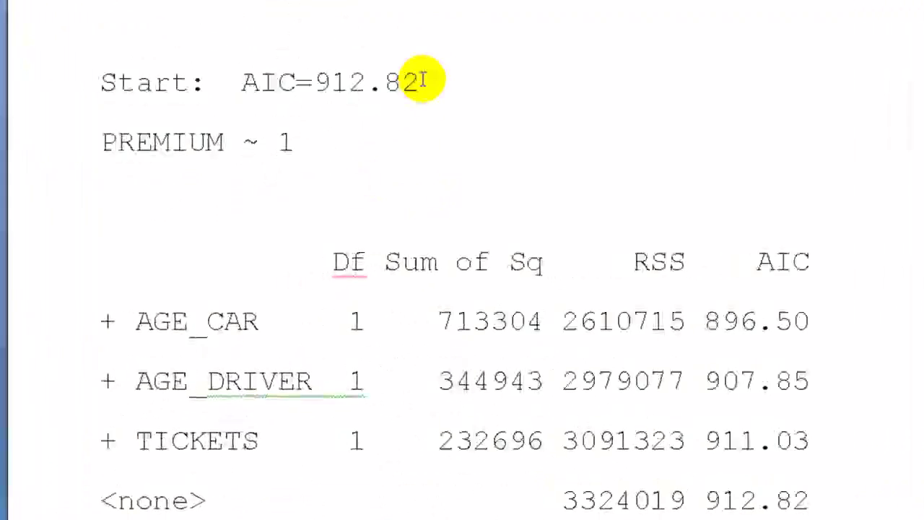
drag(422, 79, 260, 79)
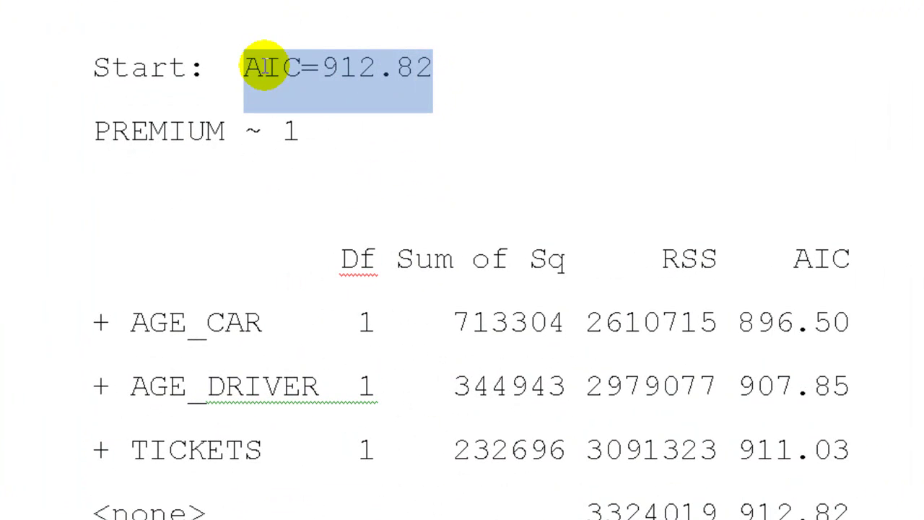
drag(95, 67, 422, 65)
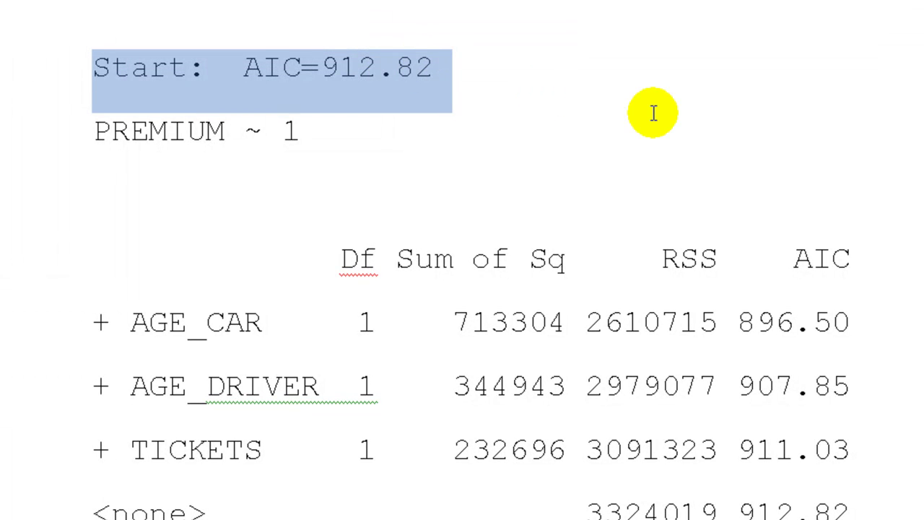
click(518, 106)
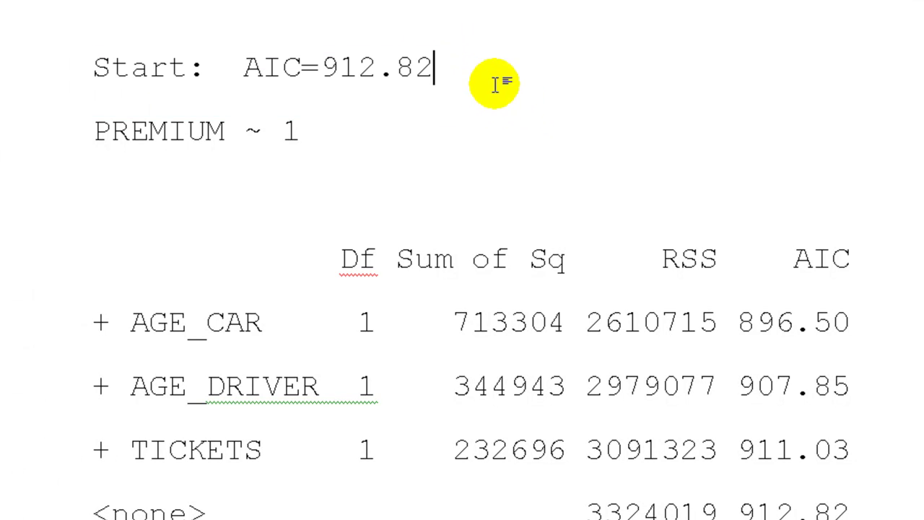
drag(458, 72, 260, 68)
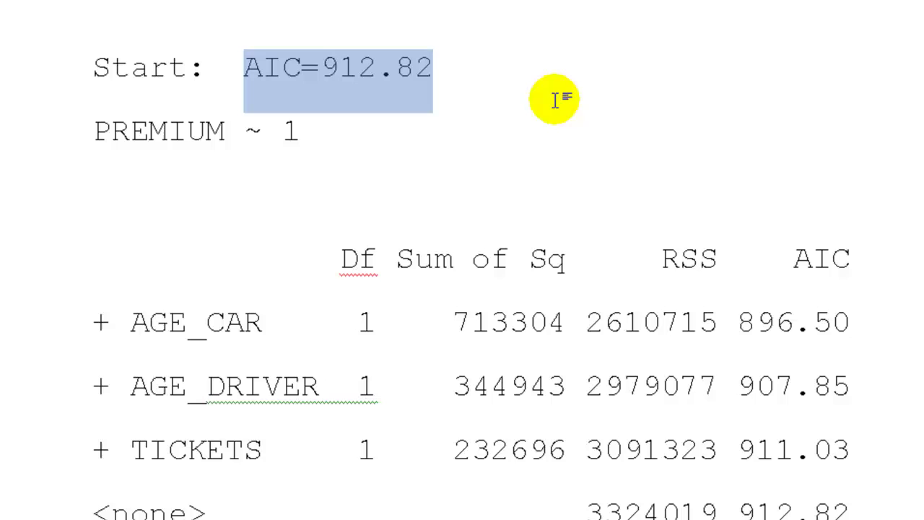
scroll(577, 96, down, 1)
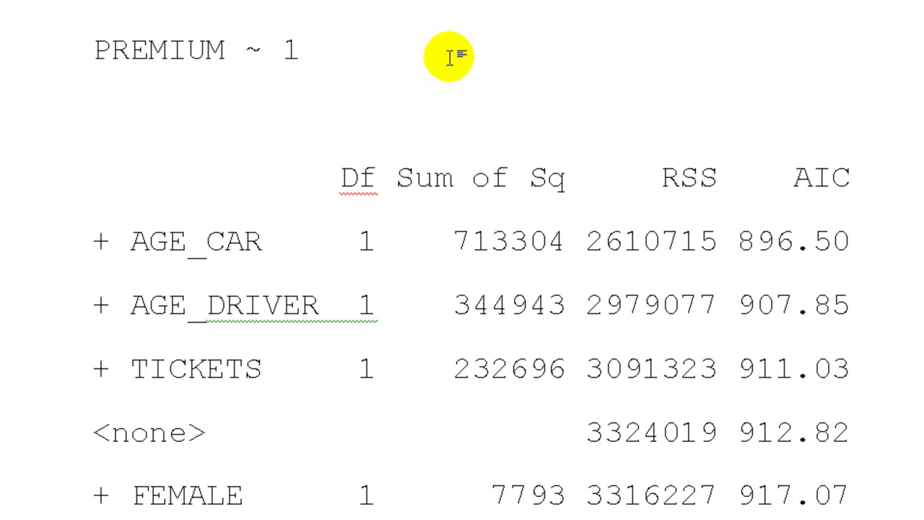
scroll(449, 57, down, 3)
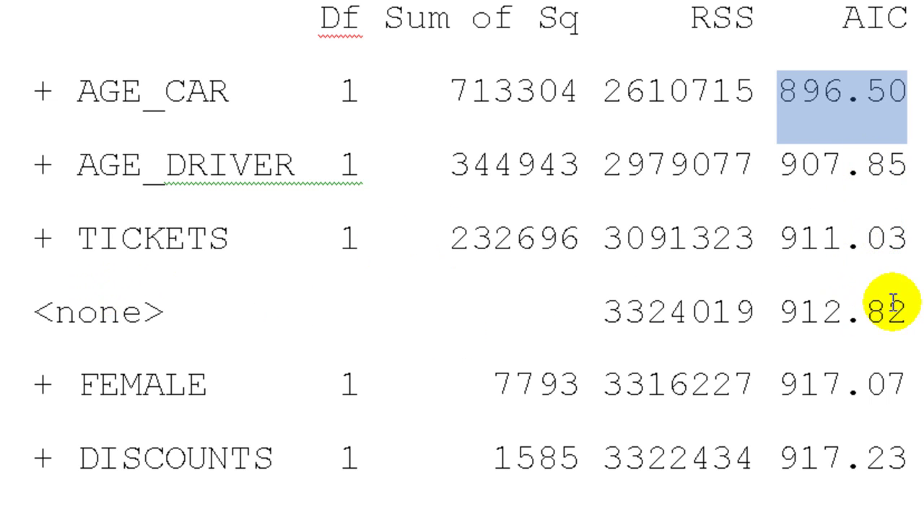
drag(912, 317, 778, 309)
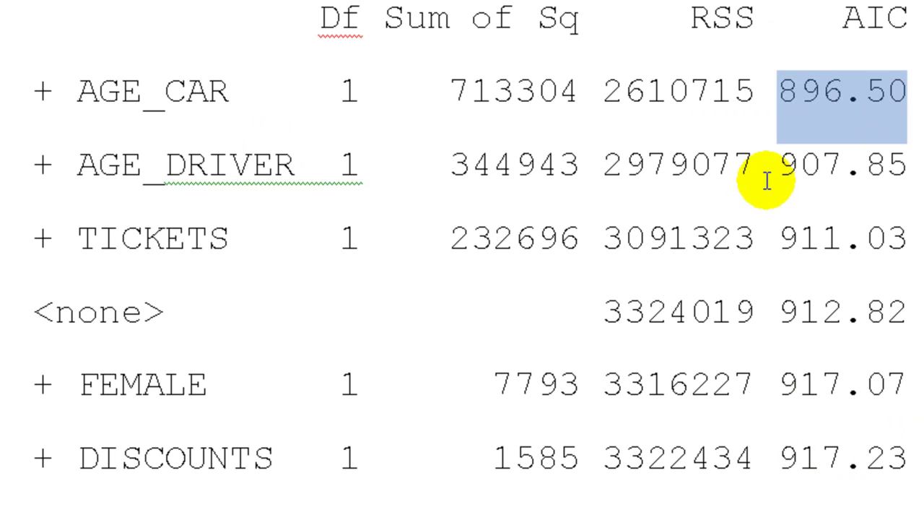
scroll(763, 179, down, 5)
scroll(763, 180, up, 3)
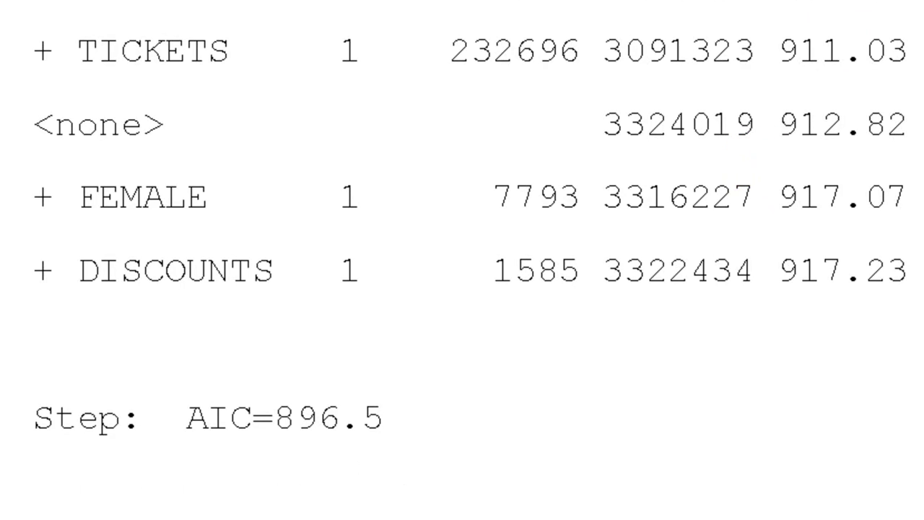
double_click(414, 402)
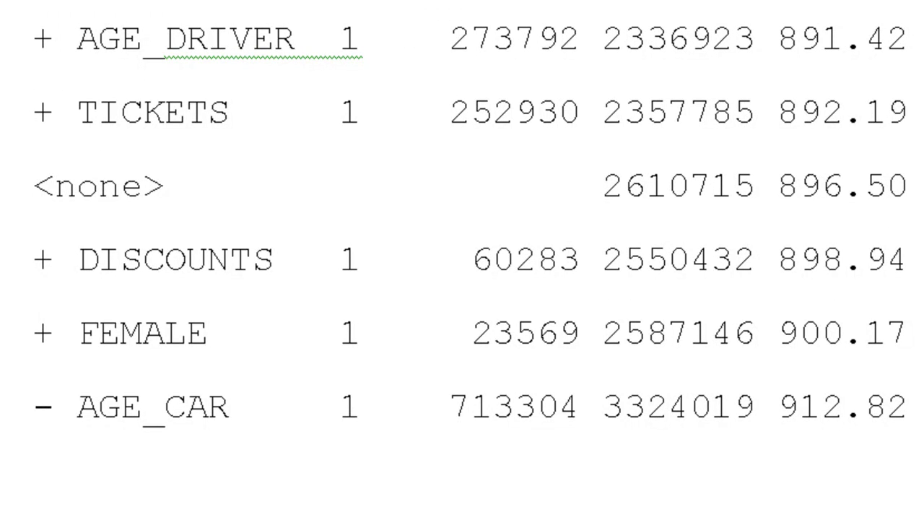
scroll(462, 260, down, 3)
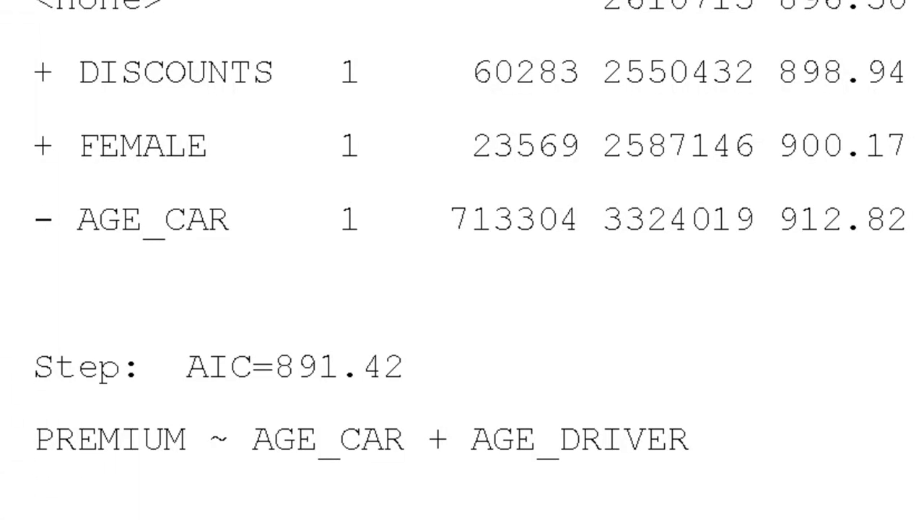
scroll(462, 259, up, 3)
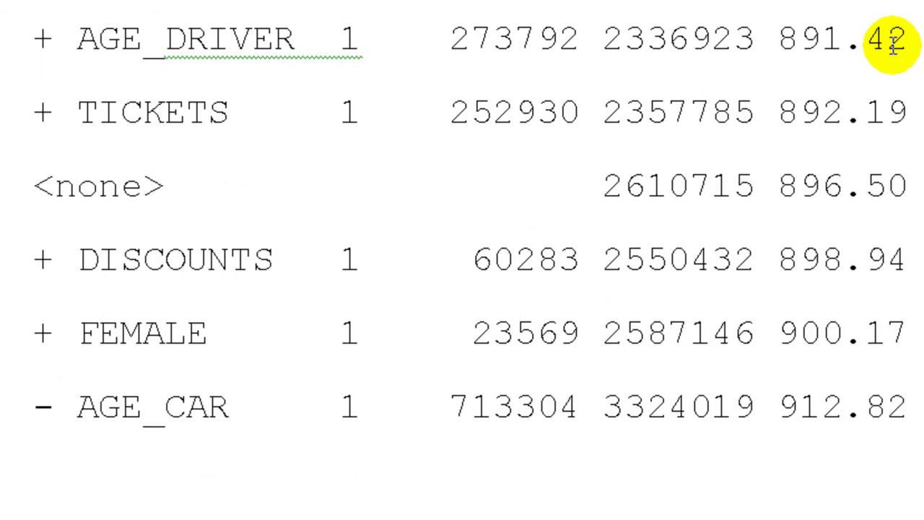
drag(908, 36, 811, 36)
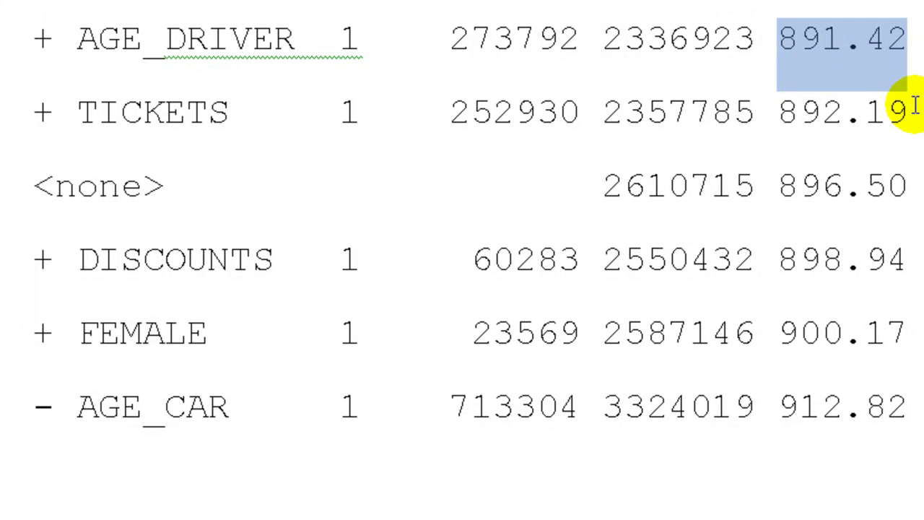
double_click(904, 39)
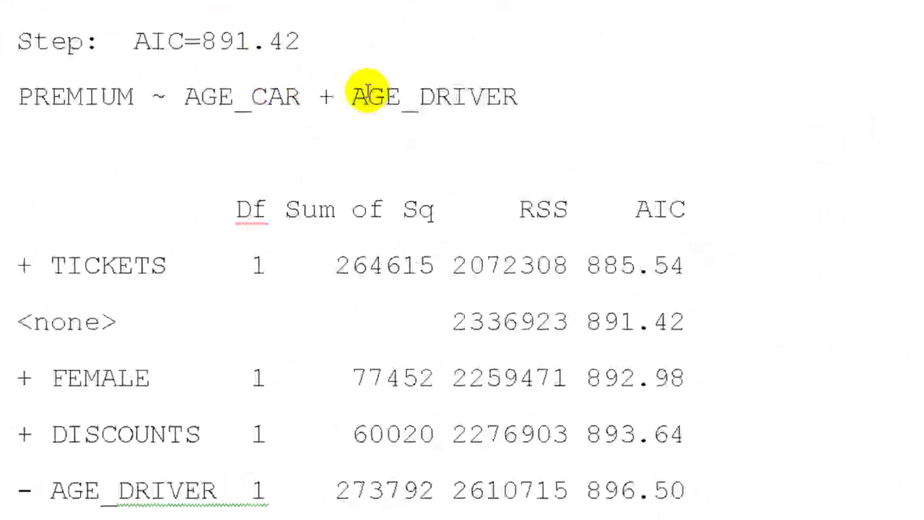
double_click(298, 41)
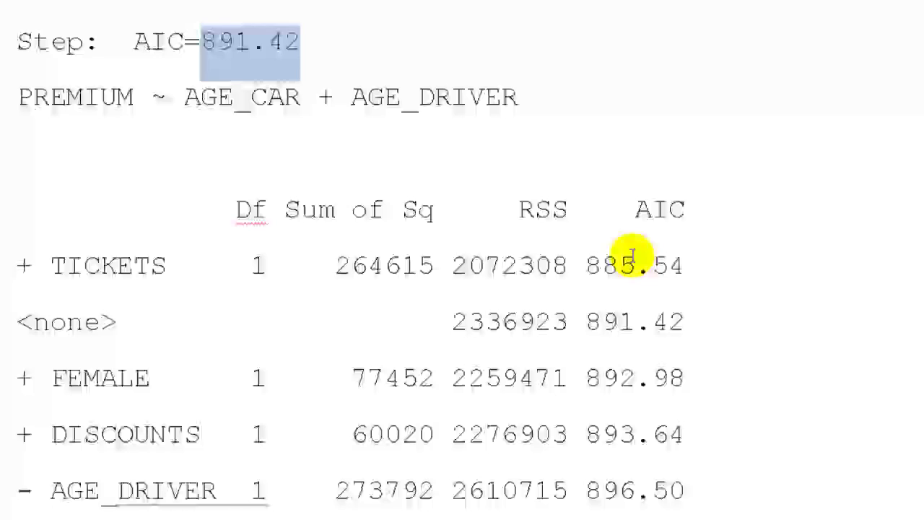
scroll(807, 243, down, 1)
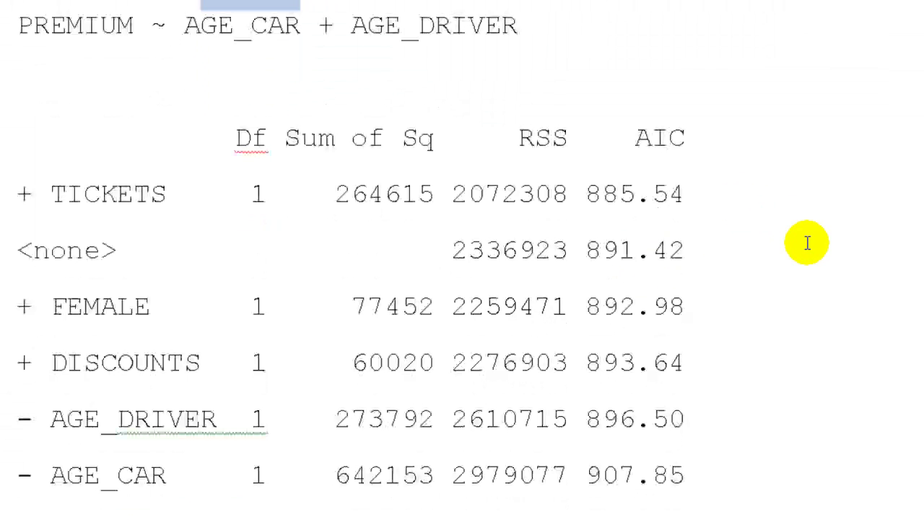
scroll(807, 243, down, 1)
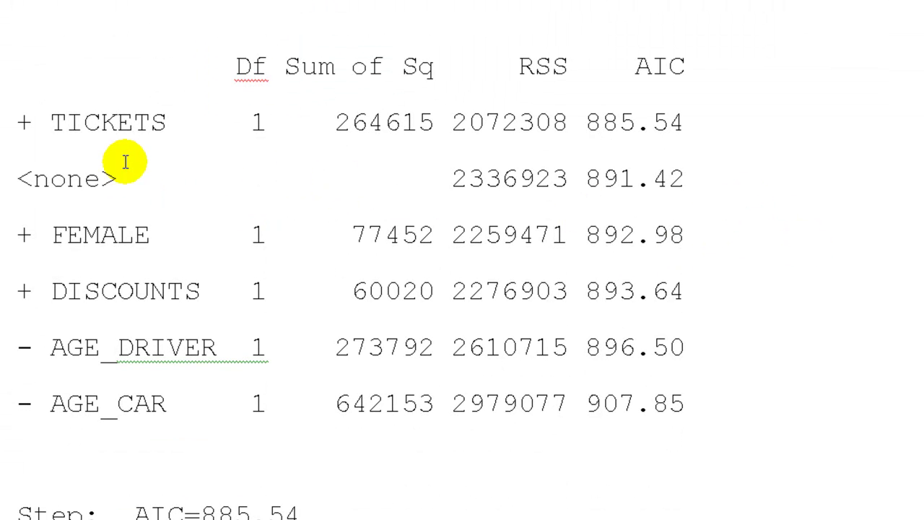
drag(683, 123, 596, 122)
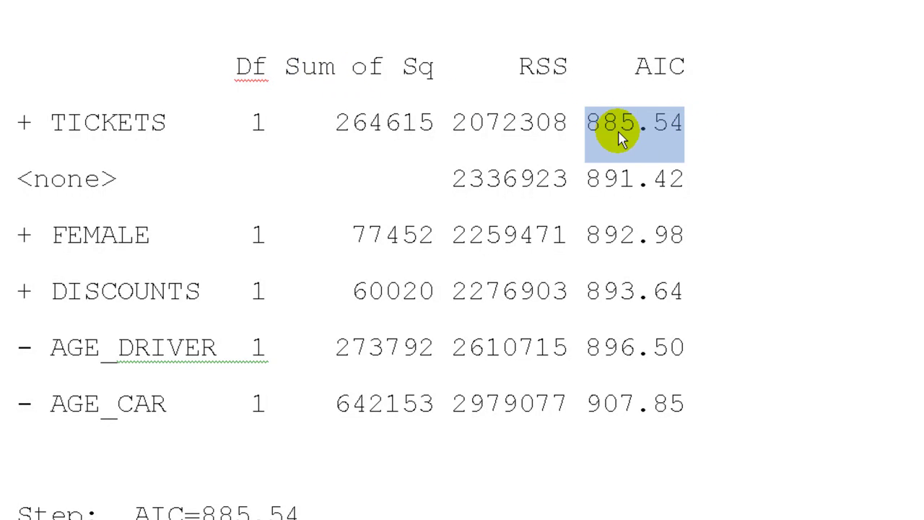
click(733, 130)
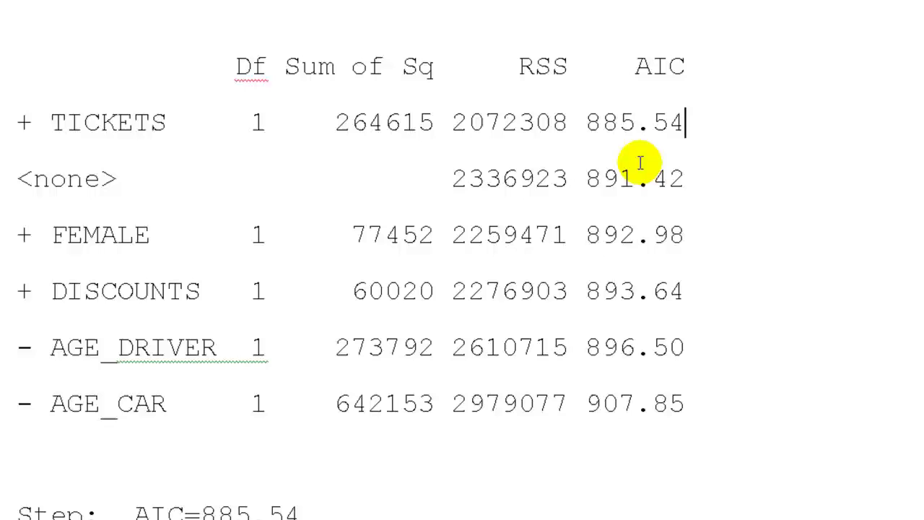
scroll(703, 166, down, 5)
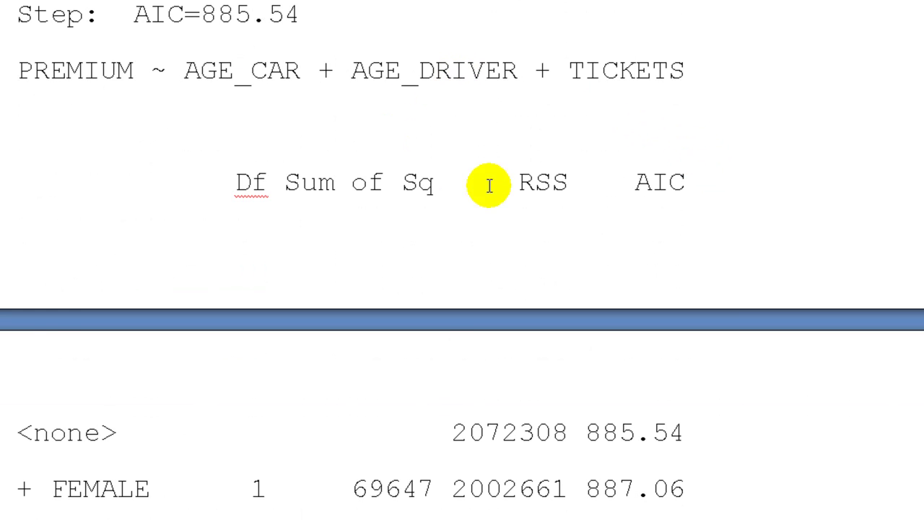
Highlight the last step's AIC values 885.54, 887.06, 889.18 and 891.42 in Word.
scroll(546, 172, down, 1)
scroll(565, 175, down, 1)
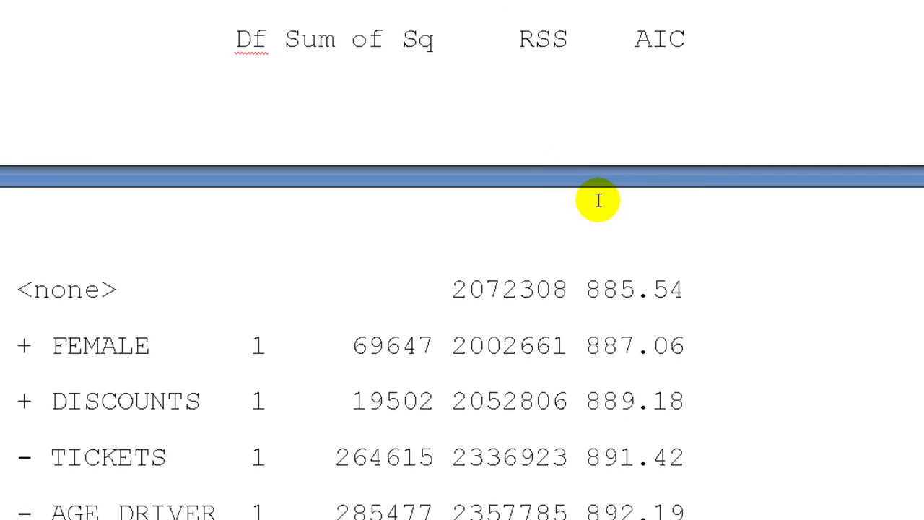
double_click(691, 284)
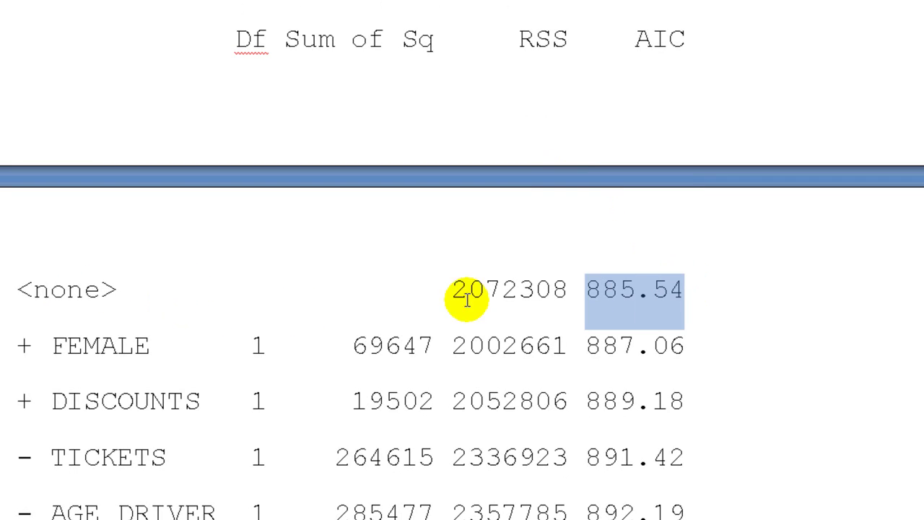
click(675, 282)
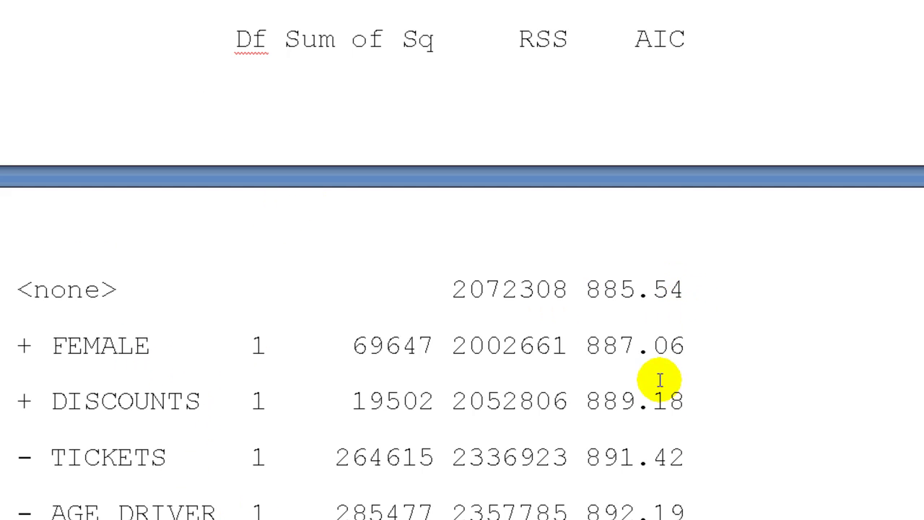
drag(692, 345, 598, 330)
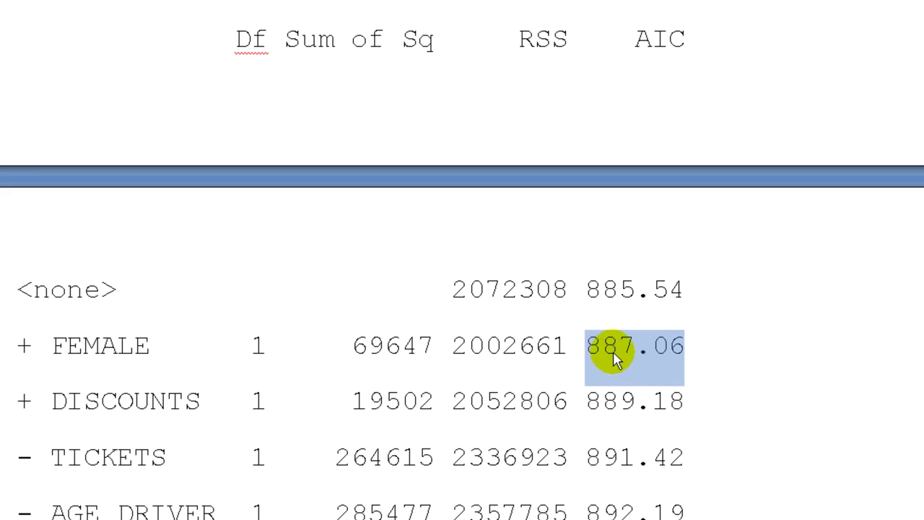
drag(686, 395, 596, 394)
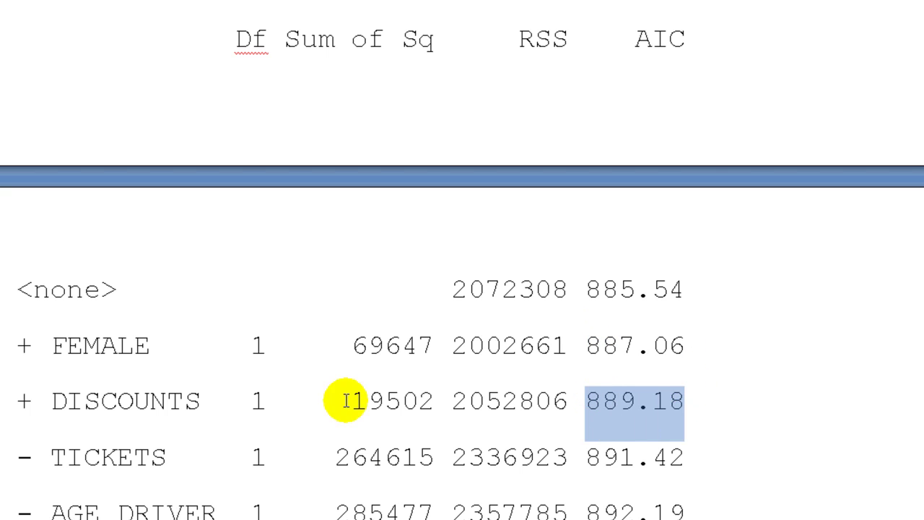
double_click(683, 445)
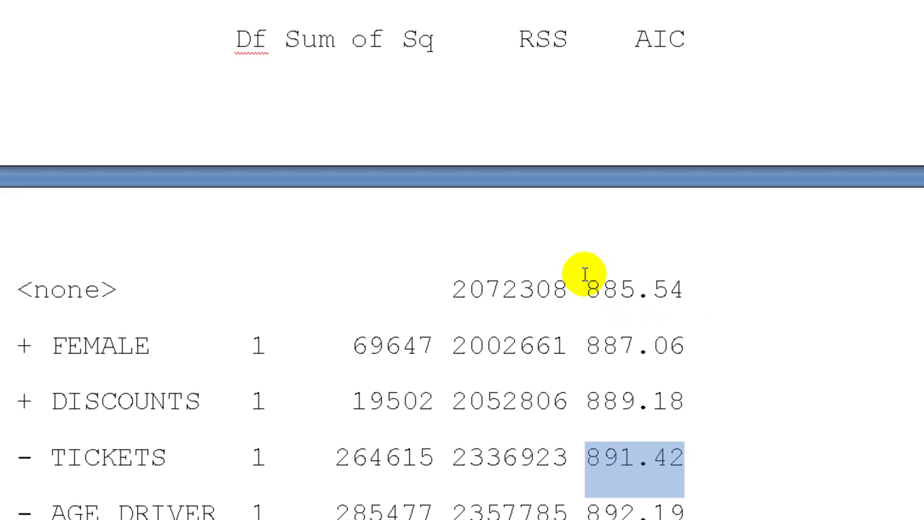
Scroll down to the coefficients and return to R Commander's stepwise output.
scroll(583, 274, down, 5)
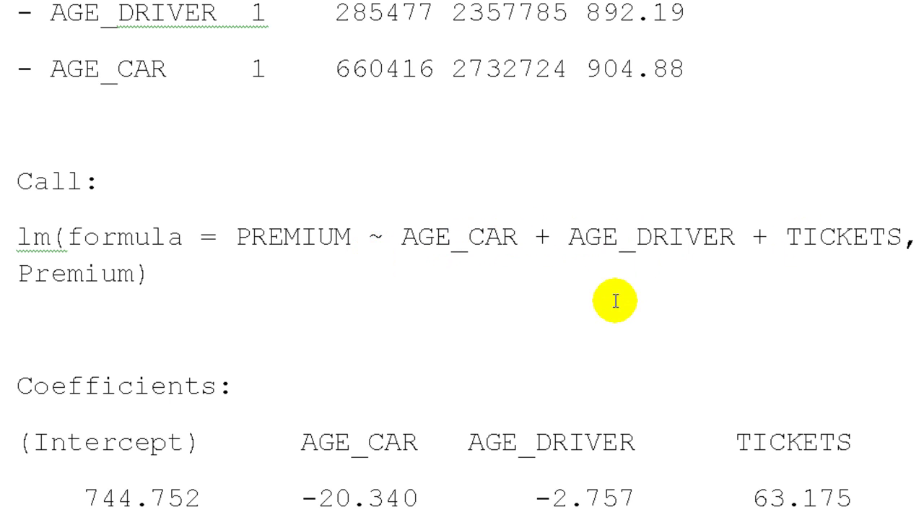
scroll(621, 357, down, 2)
drag(861, 351, 75, 351)
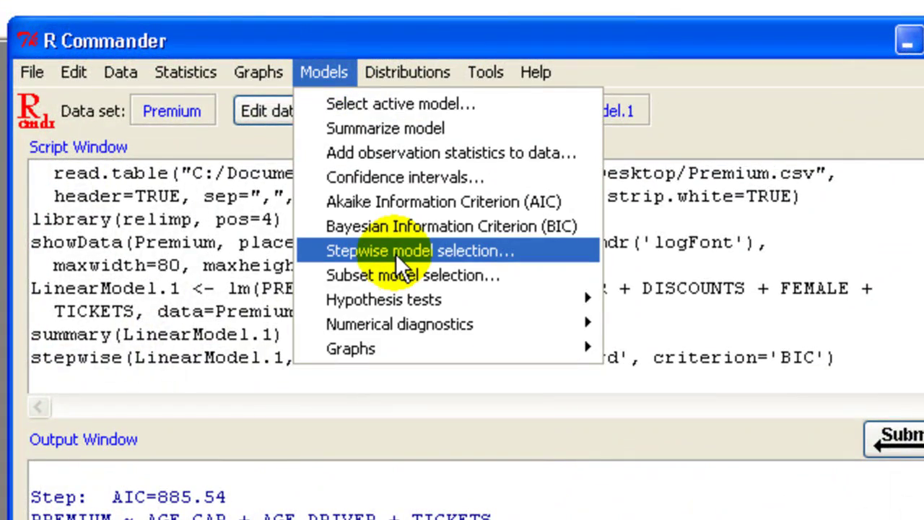
Rerun stepwise selection with AIC, ending at AIC=874.79 with FEMALE added to the model.
click(396, 255)
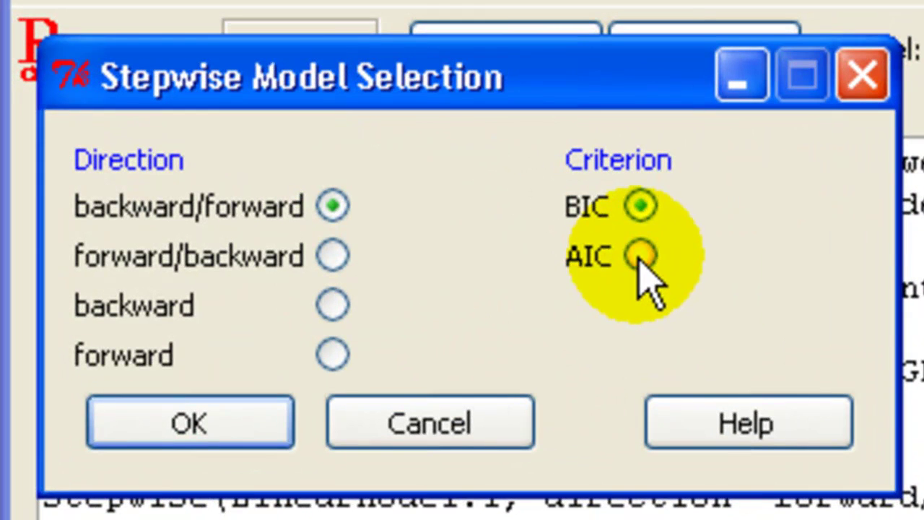
click(411, 229)
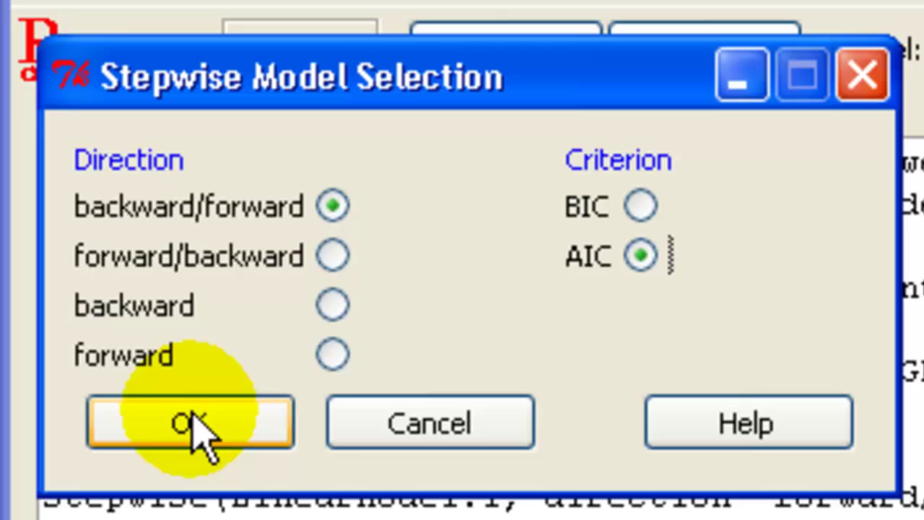
click(332, 256)
click(216, 434)
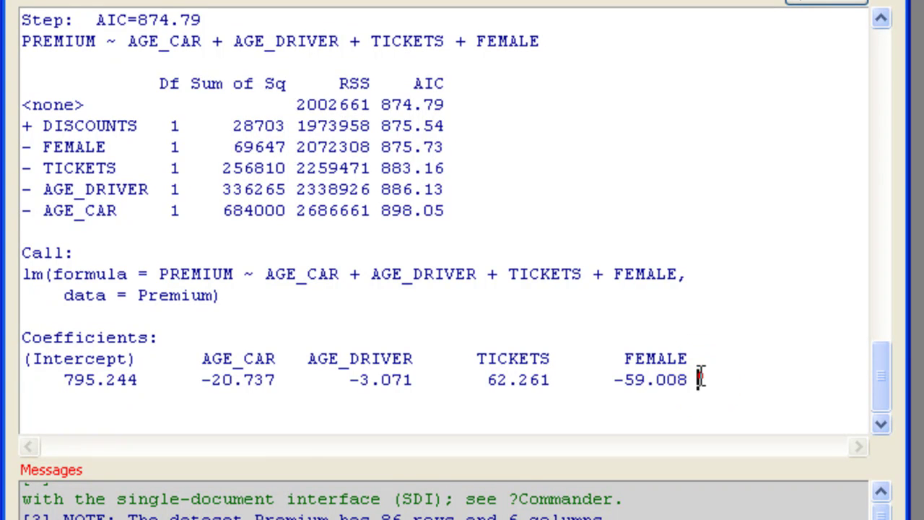
drag(698, 377, 612, 378)
drag(697, 358, 617, 358)
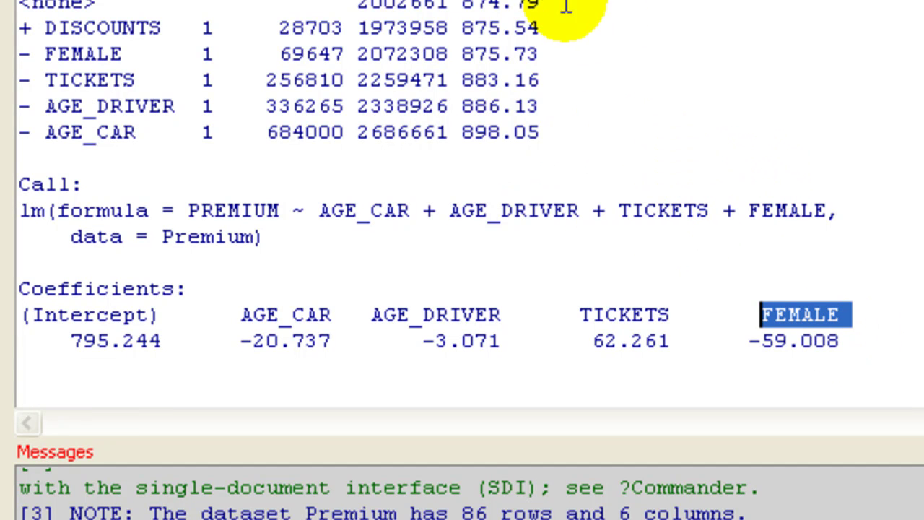
drag(560, 5, 475, 5)
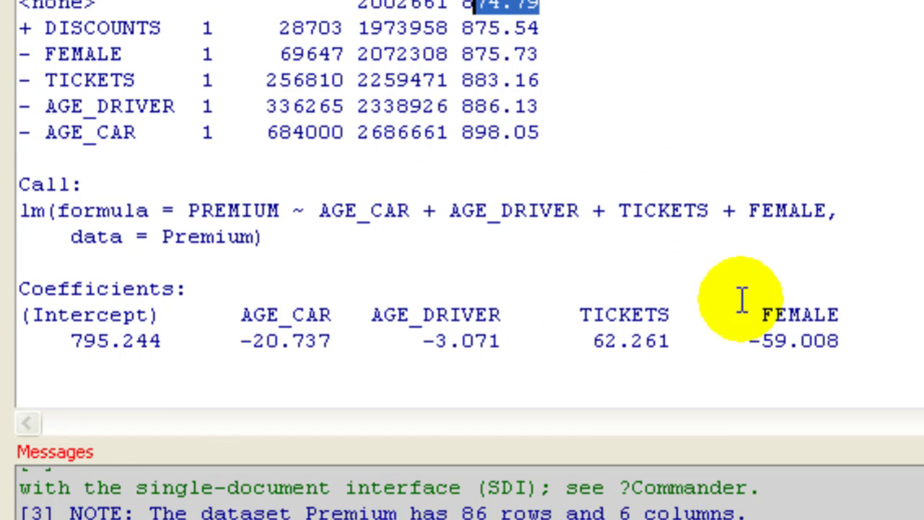